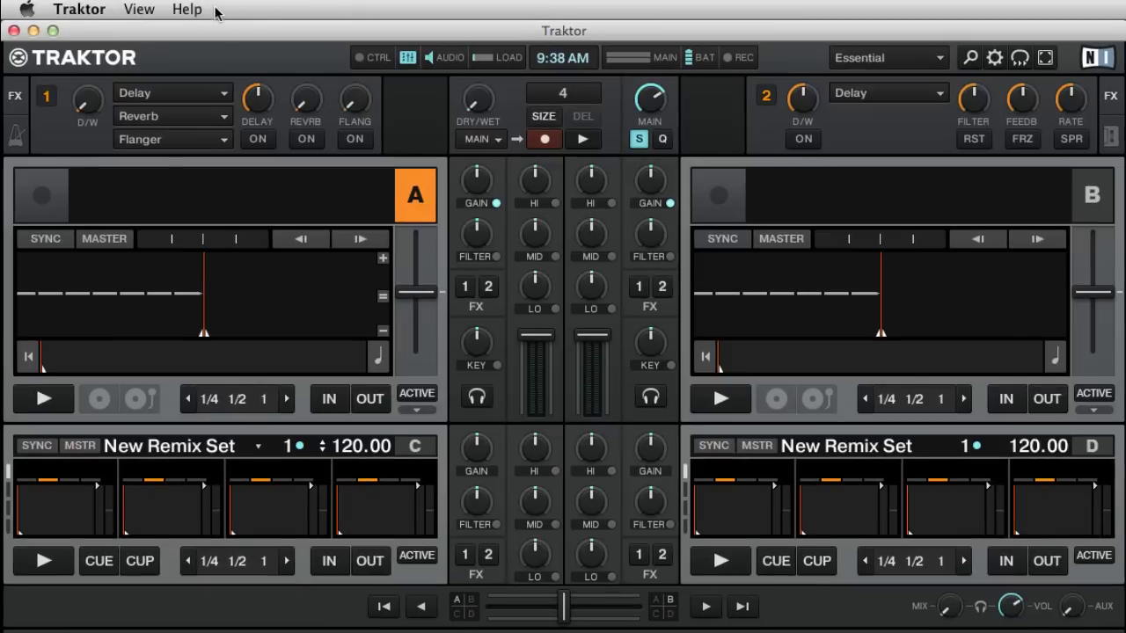
# View About Traktor 2 (version 2.6.0, R14627), then return to the Help menu.
pyautogui.click(187, 10)
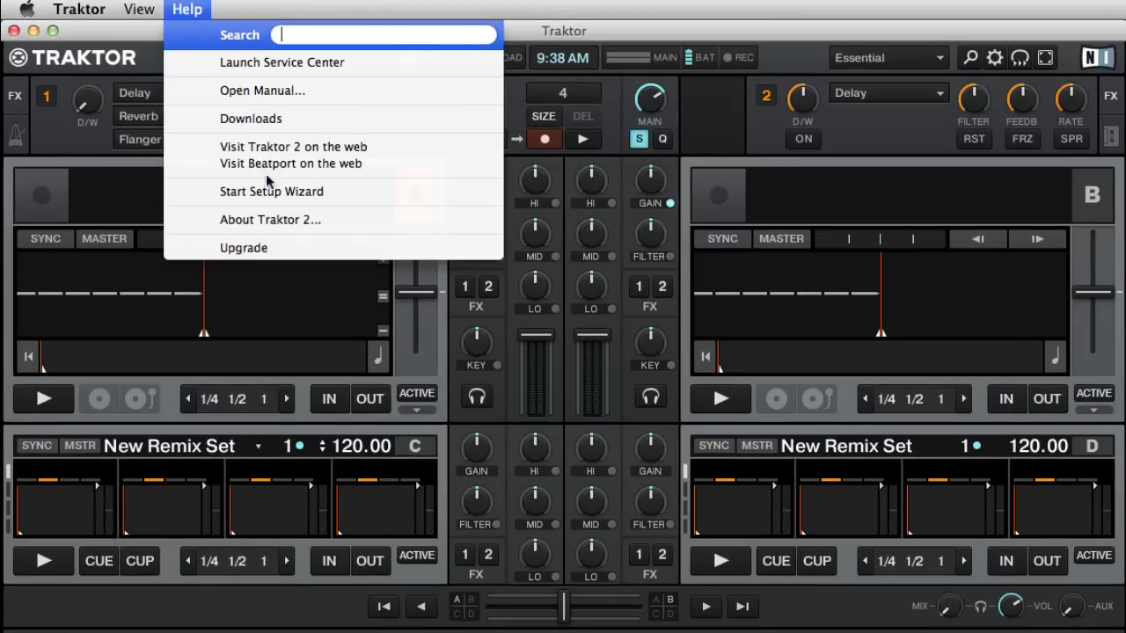
pyautogui.click(350, 219)
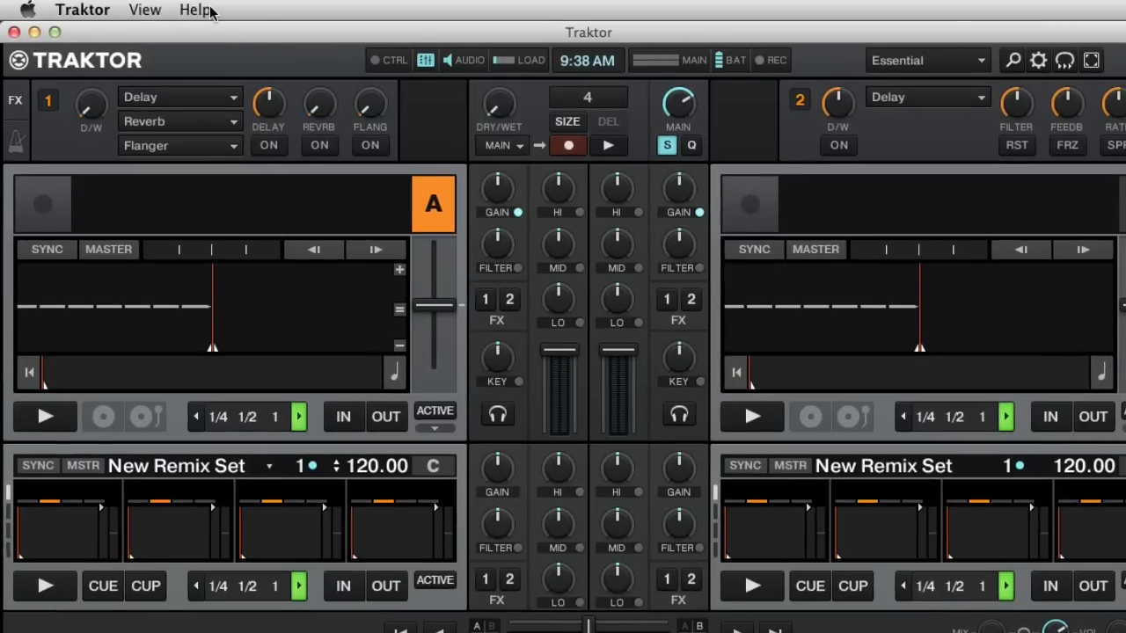
pyautogui.click(211, 11)
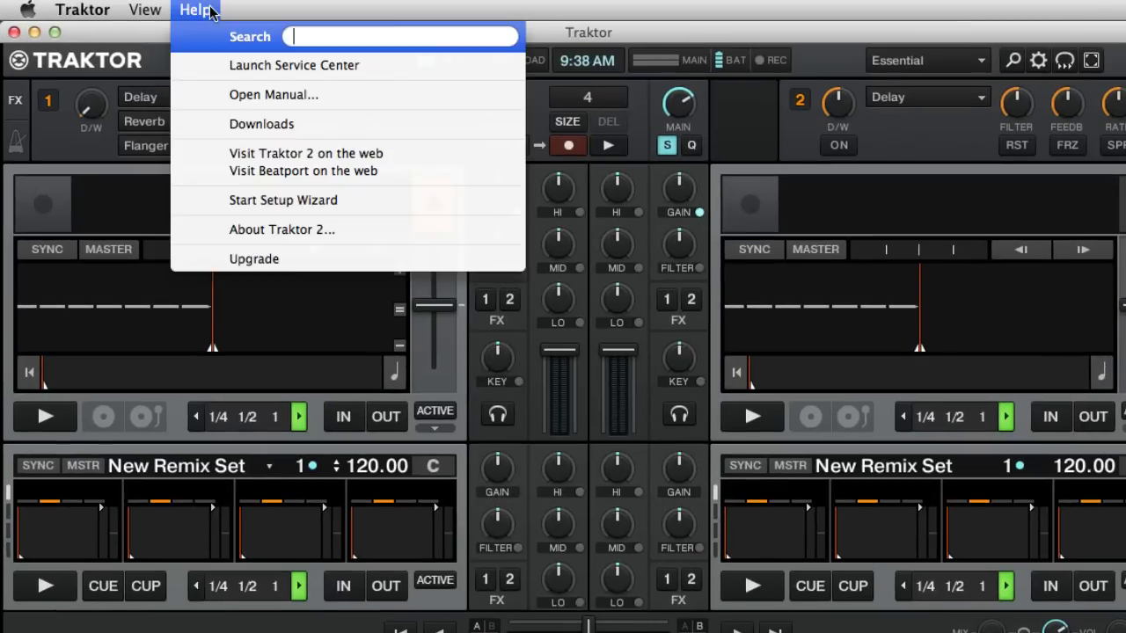
# Start the Setup Wizard and answer Yes to using an external controller.
pyautogui.click(369, 200)
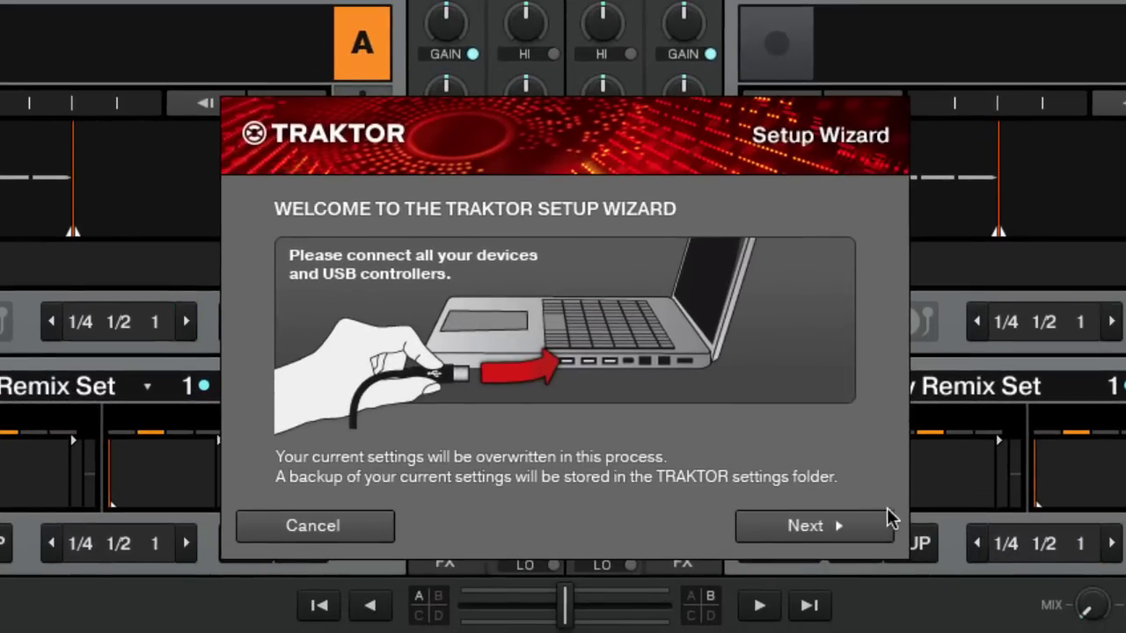
pyautogui.click(886, 529)
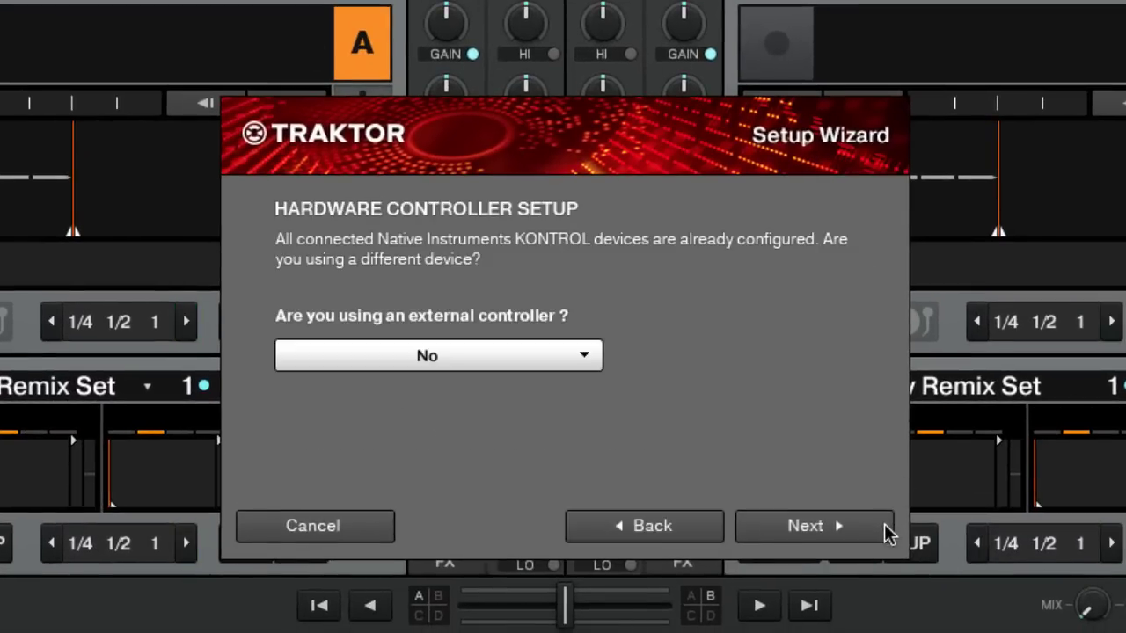
pyautogui.click(587, 359)
pyautogui.click(570, 416)
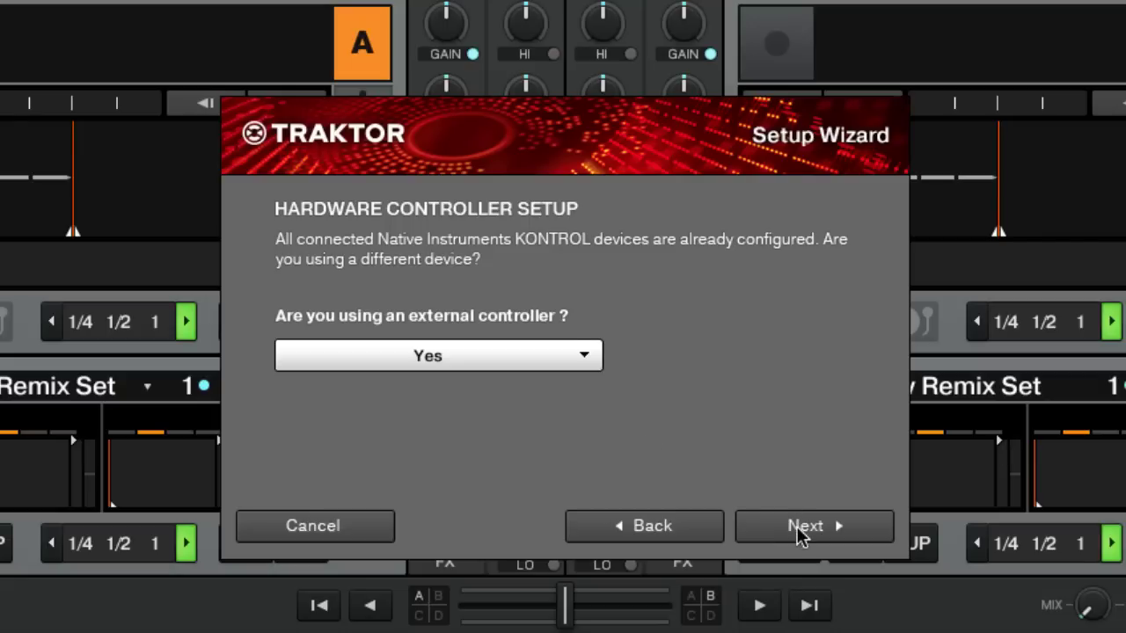
pyautogui.click(799, 530)
# Select Denon as manufacturer and DN-MC6000 as the controller model.
pyautogui.click(586, 359)
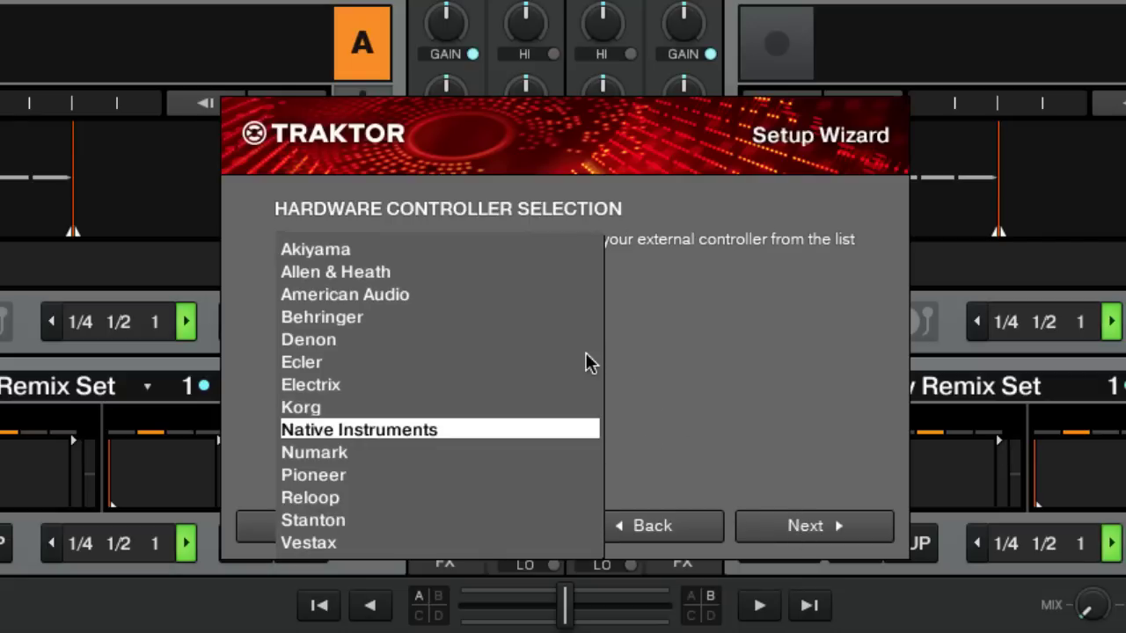
pyautogui.click(558, 341)
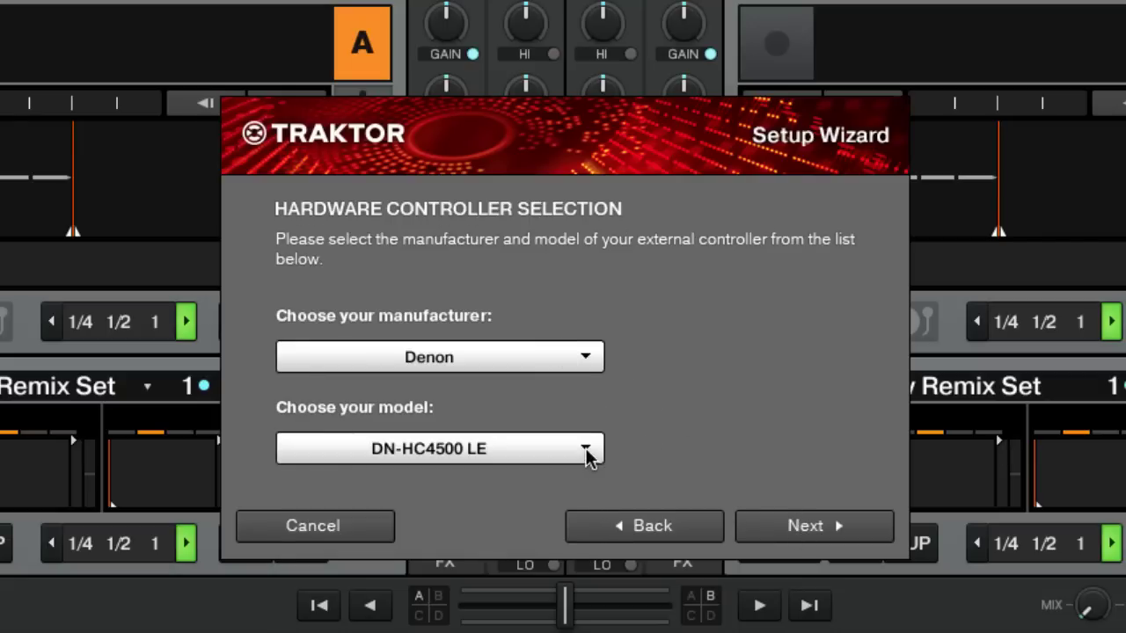
pyautogui.click(587, 451)
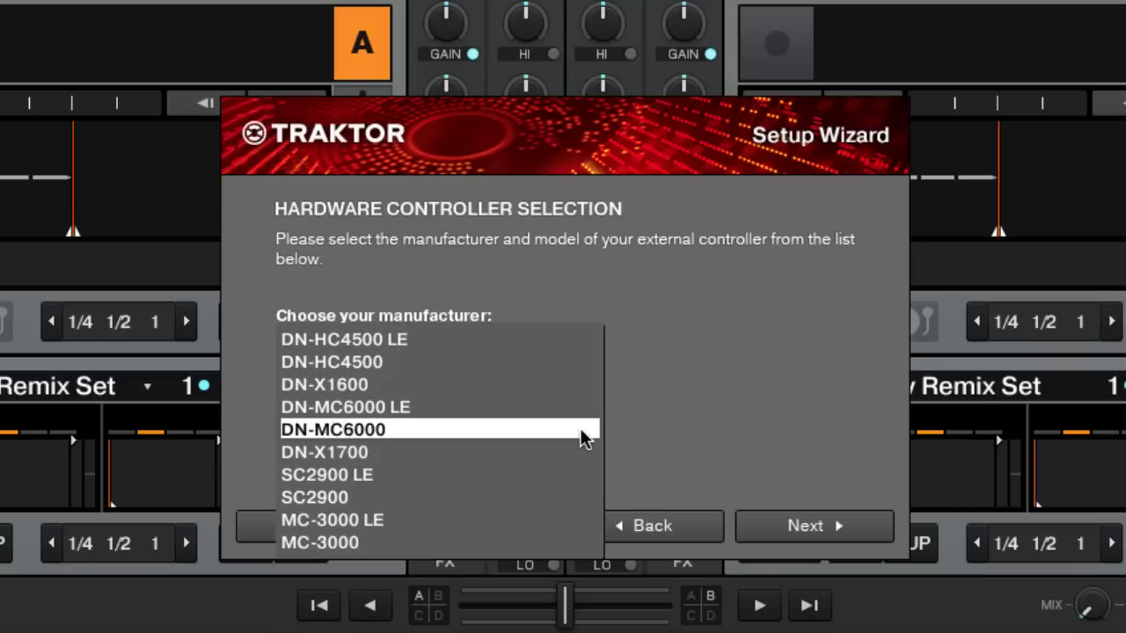
pyautogui.click(583, 431)
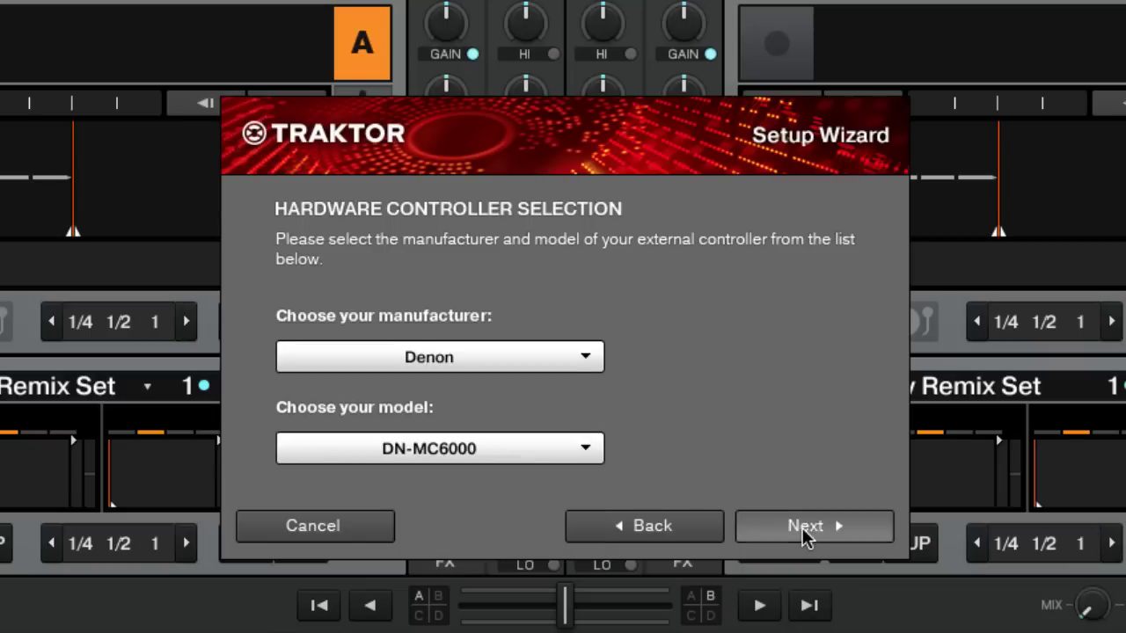
pyautogui.click(802, 528)
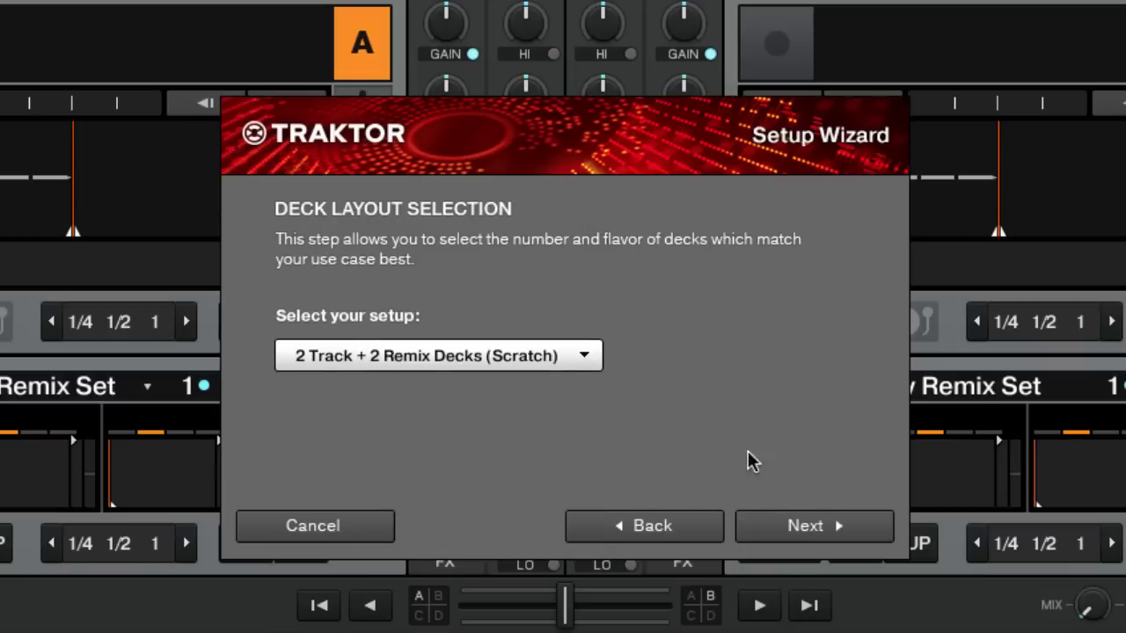
# Choose the 2 Track Decks (Scratch) layout and finish the wizard.
pyautogui.click(587, 360)
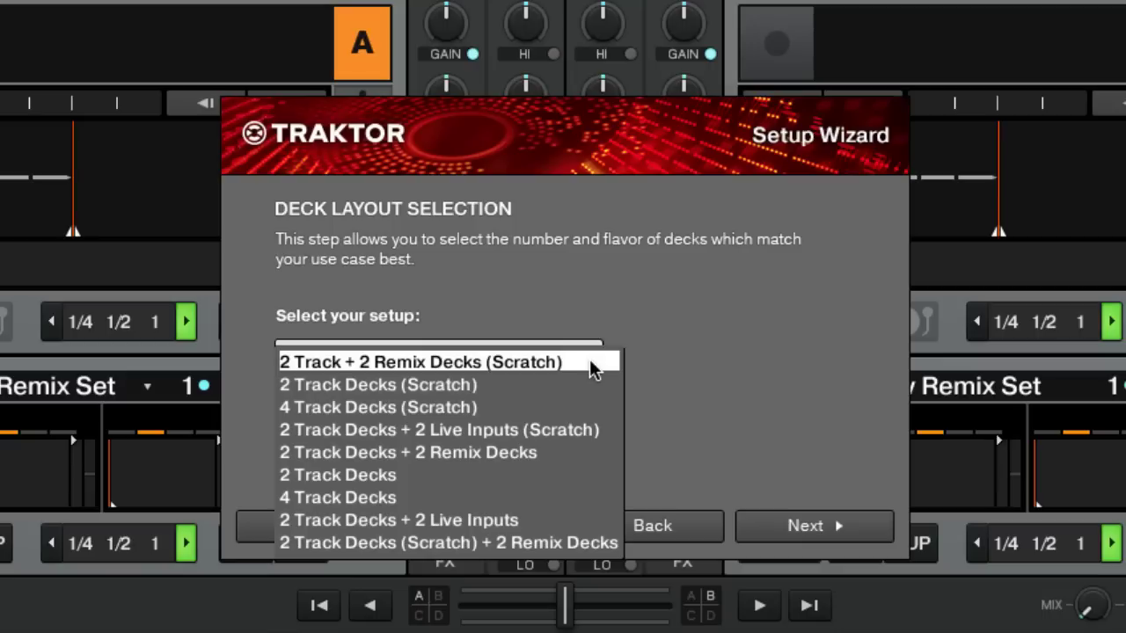
pyautogui.click(590, 387)
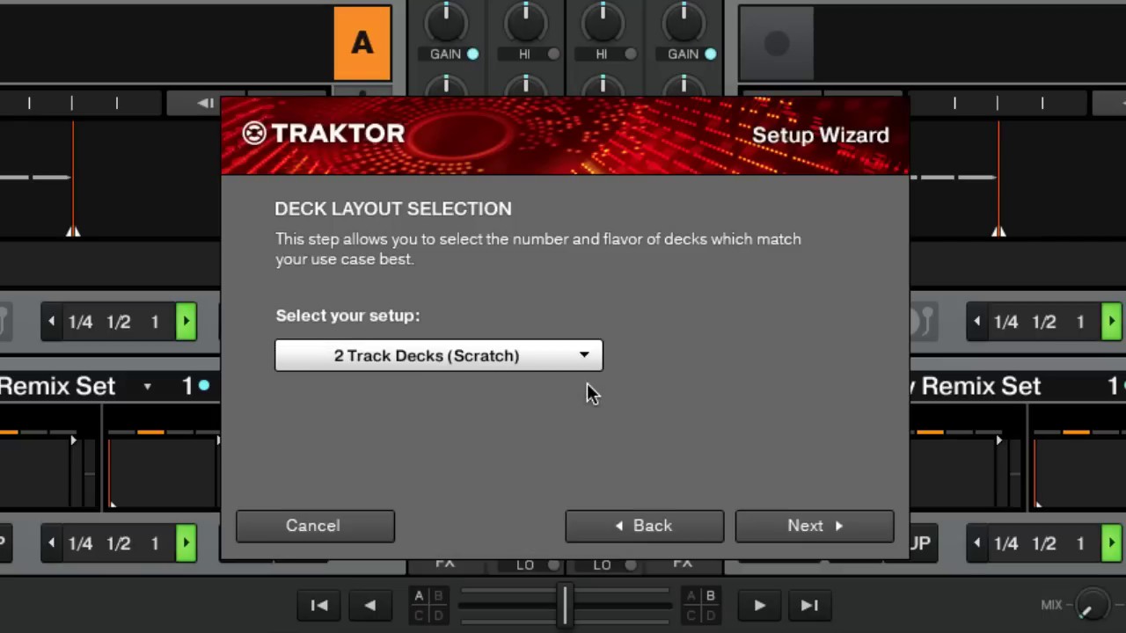
pyautogui.click(833, 527)
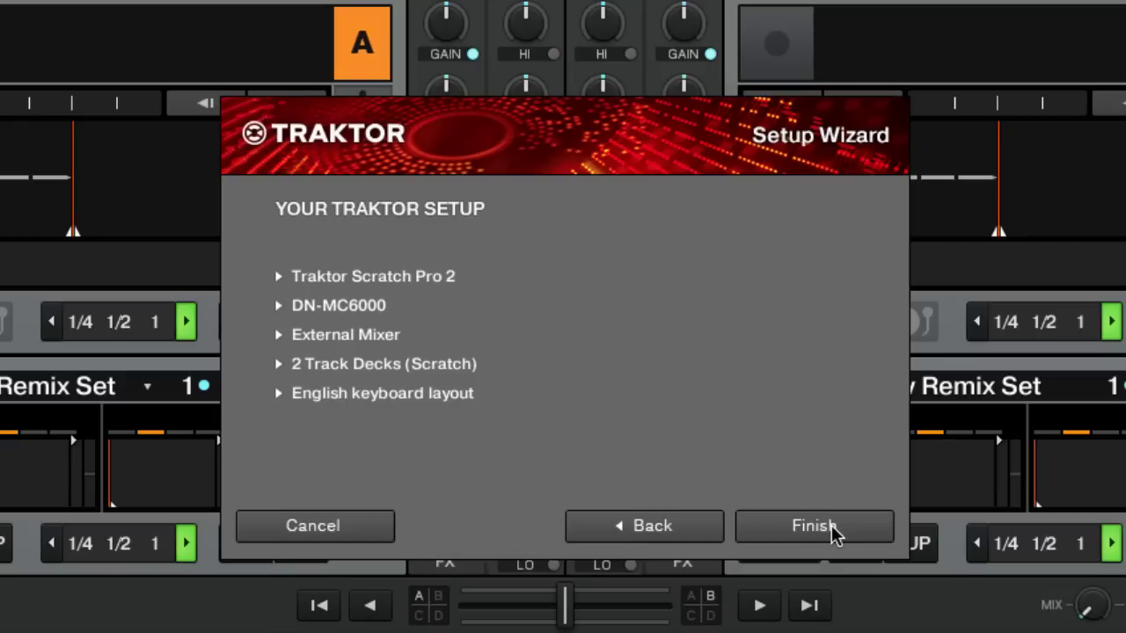
pyautogui.click(814, 526)
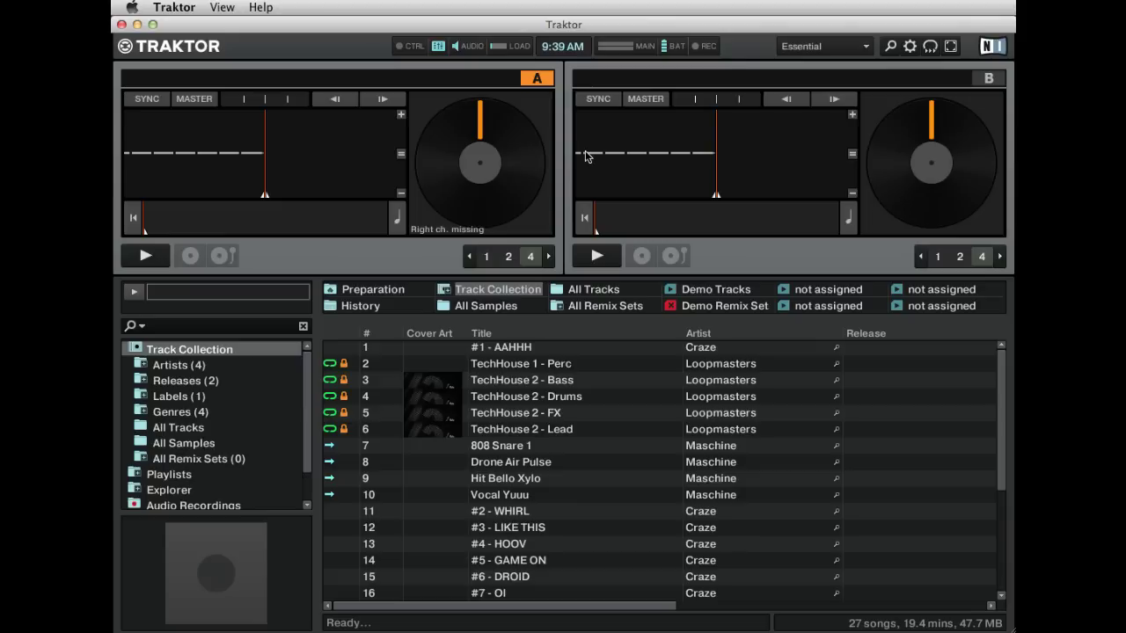
# Open the Preferences window from the Traktor menu.
pyautogui.click(175, 8)
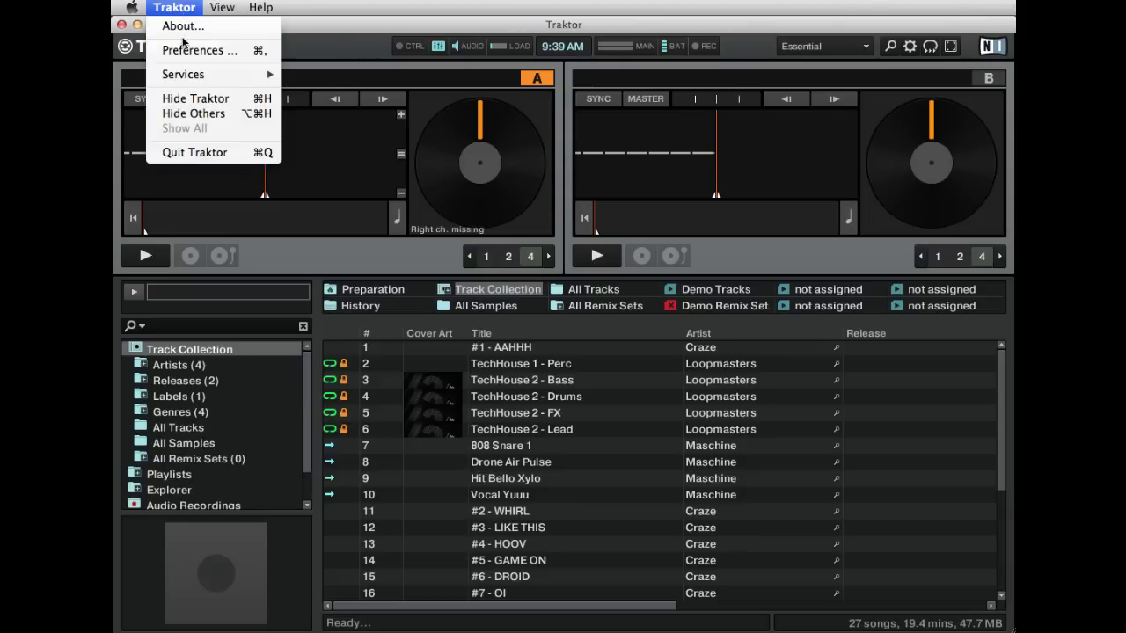
pyautogui.click(189, 50)
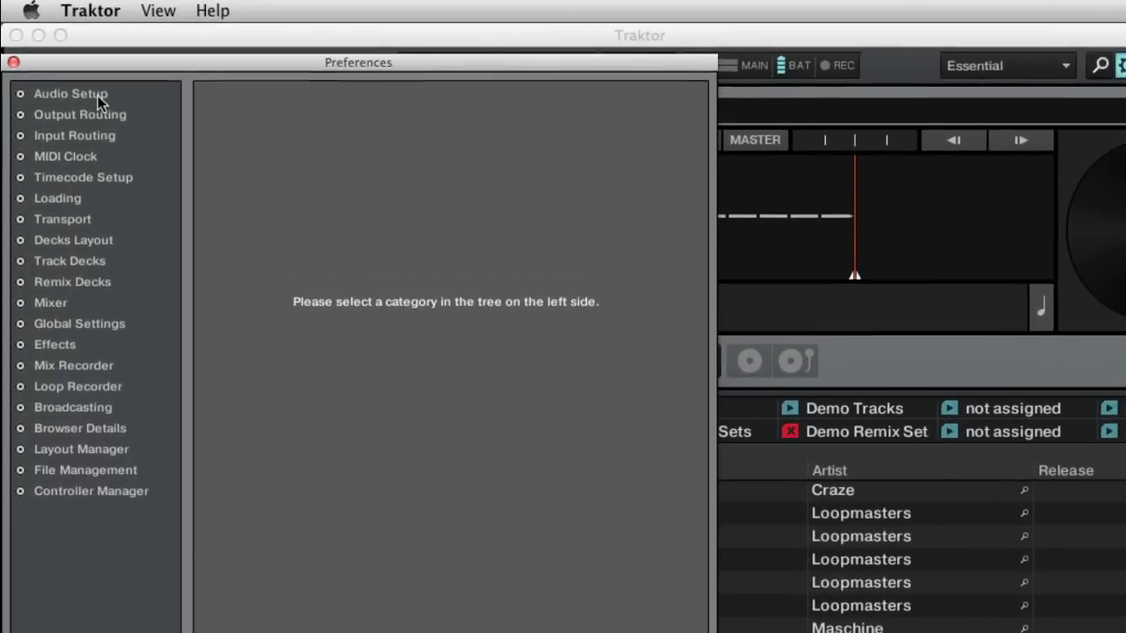
# Show the Audio Setup category in Preferences.
pyautogui.click(179, 68)
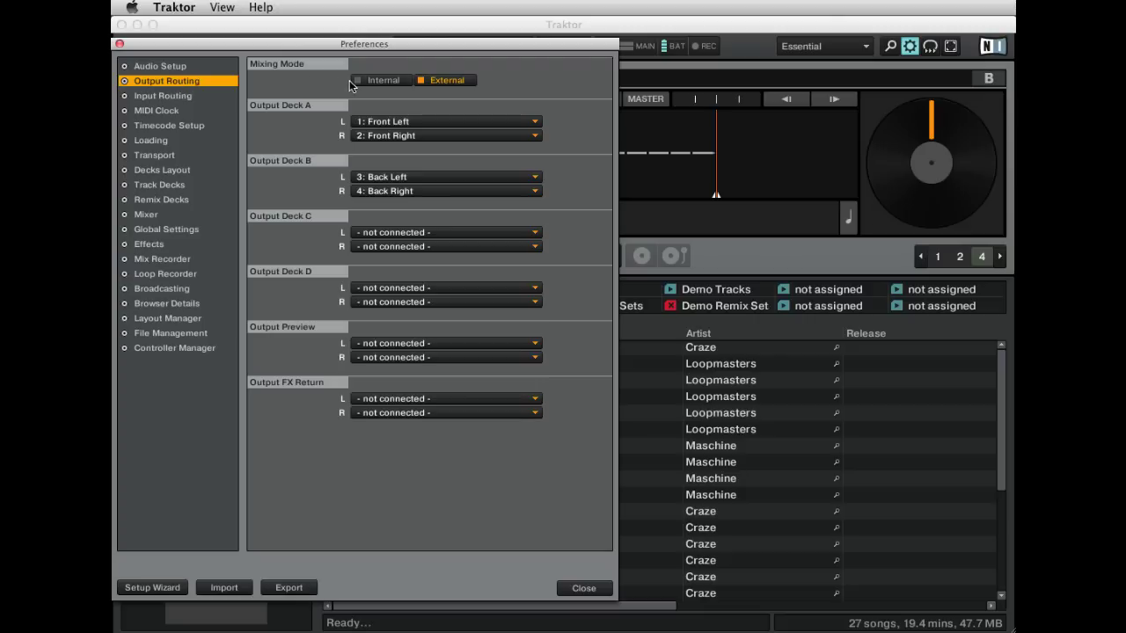
# Set Output Routing's Mixing Mode to Internal.
pyautogui.click(358, 82)
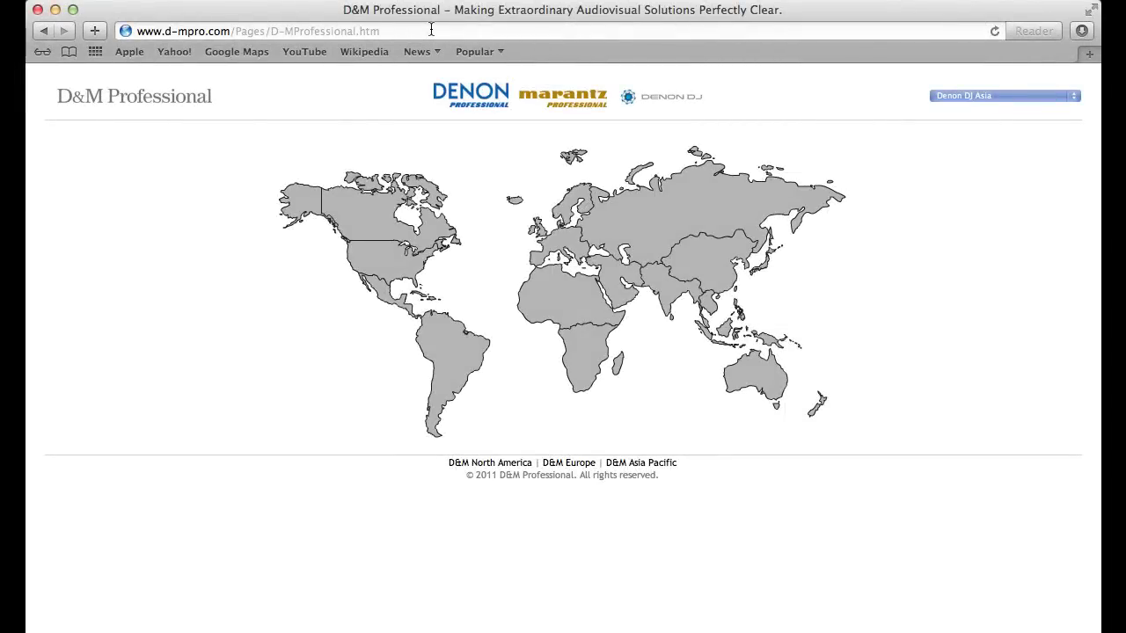
pyautogui.click(430, 30)
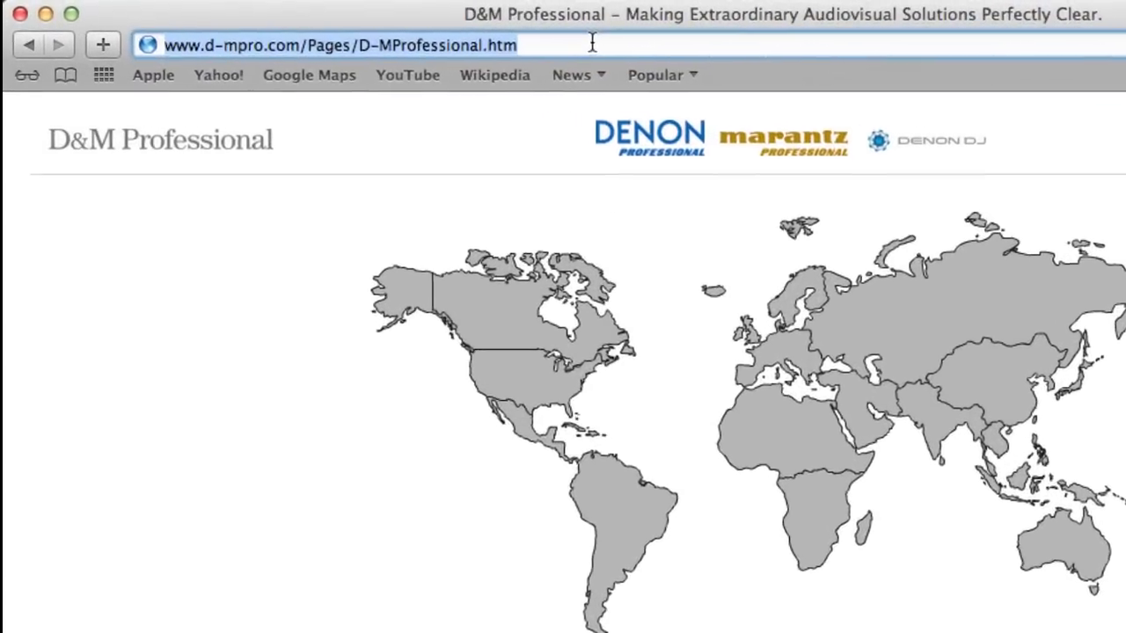
pyautogui.write('www.denondj.com')
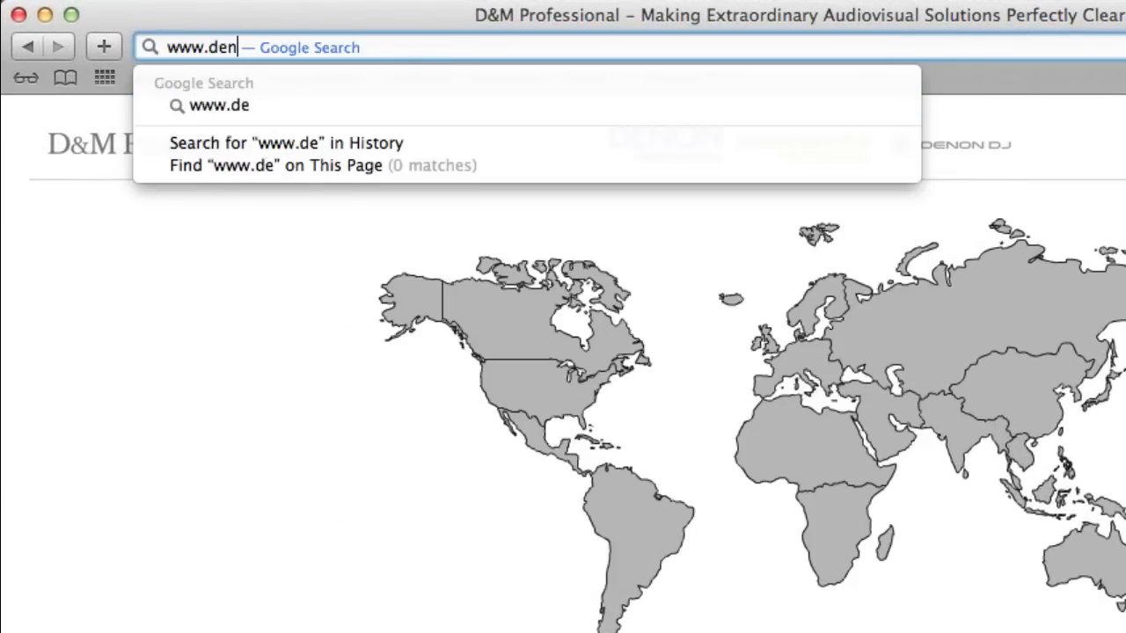
pyautogui.press('Return')
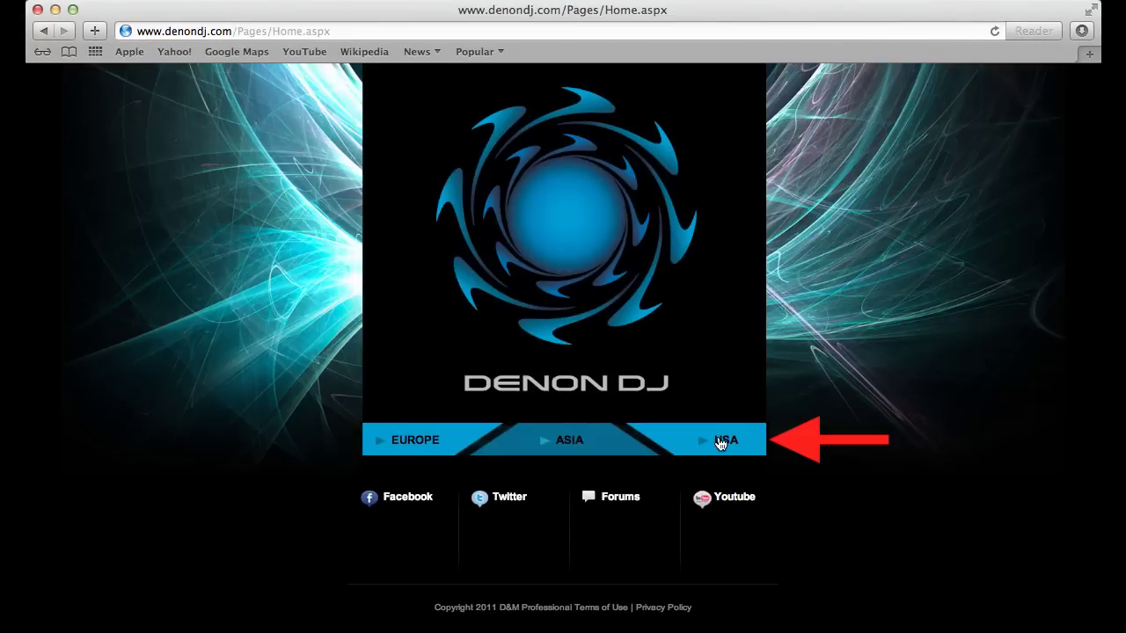
pyautogui.click(719, 443)
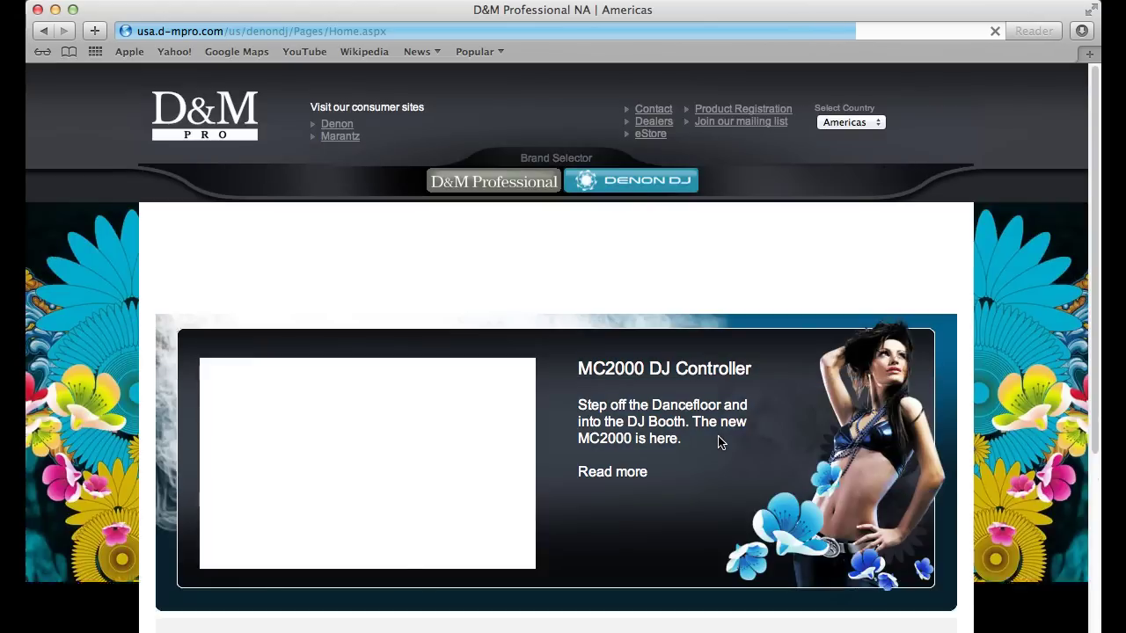
pyautogui.scroll(-5, 719, 442)
pyautogui.scroll(-3, 719, 443)
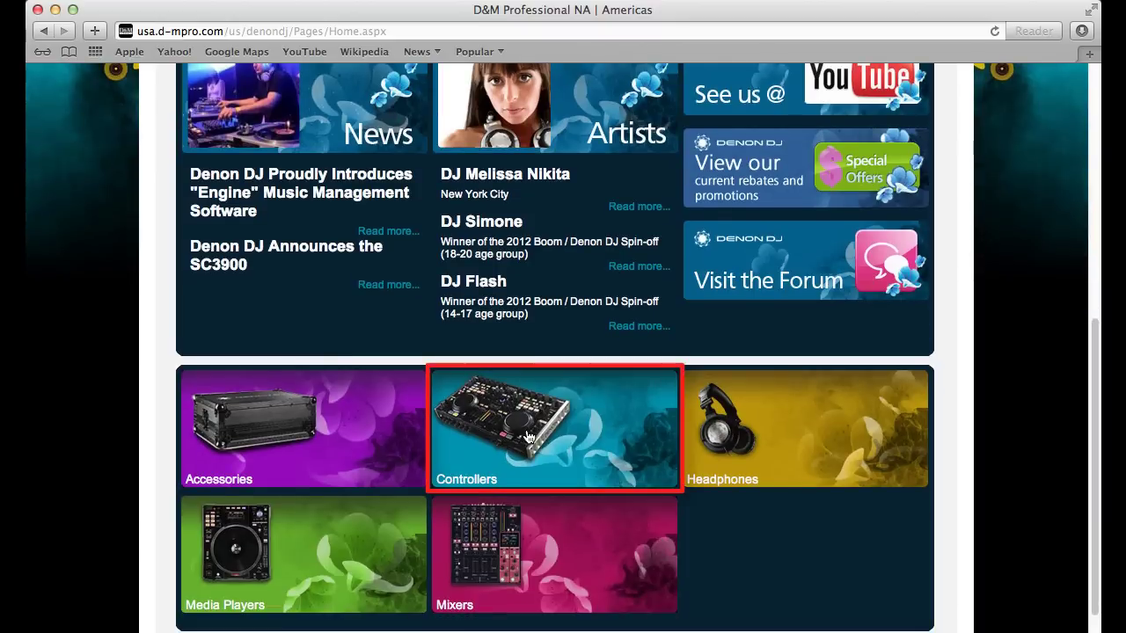
pyautogui.click(529, 437)
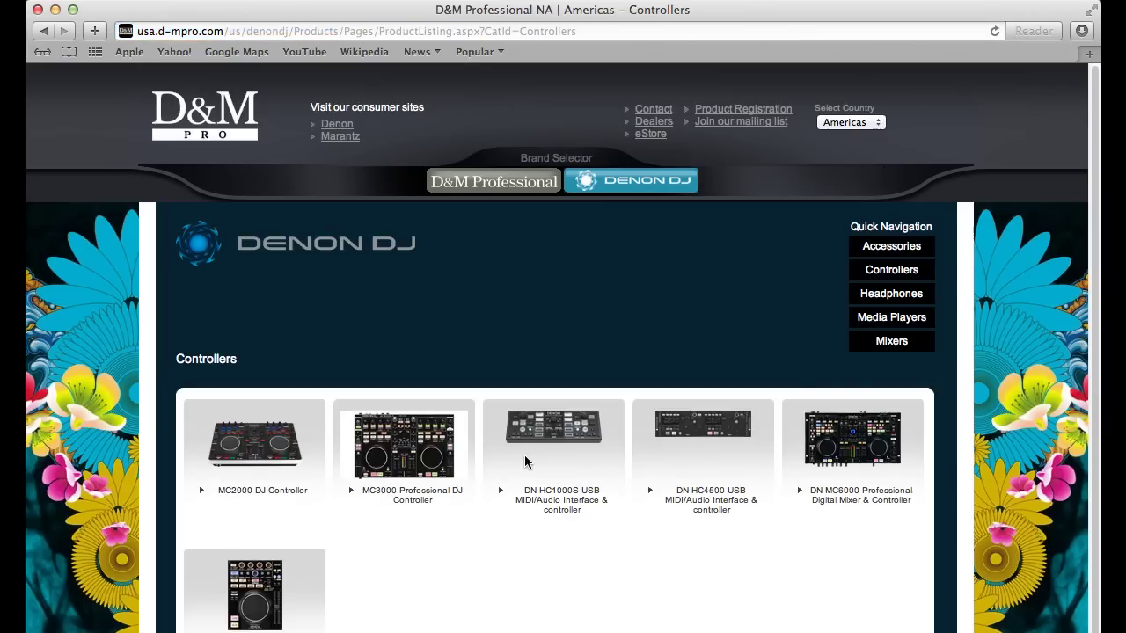
# Download the DN-MC6000 Traktor Pro 2.5 Mapping (.tsi) zip and choose Extract All on it.
pyautogui.click(894, 467)
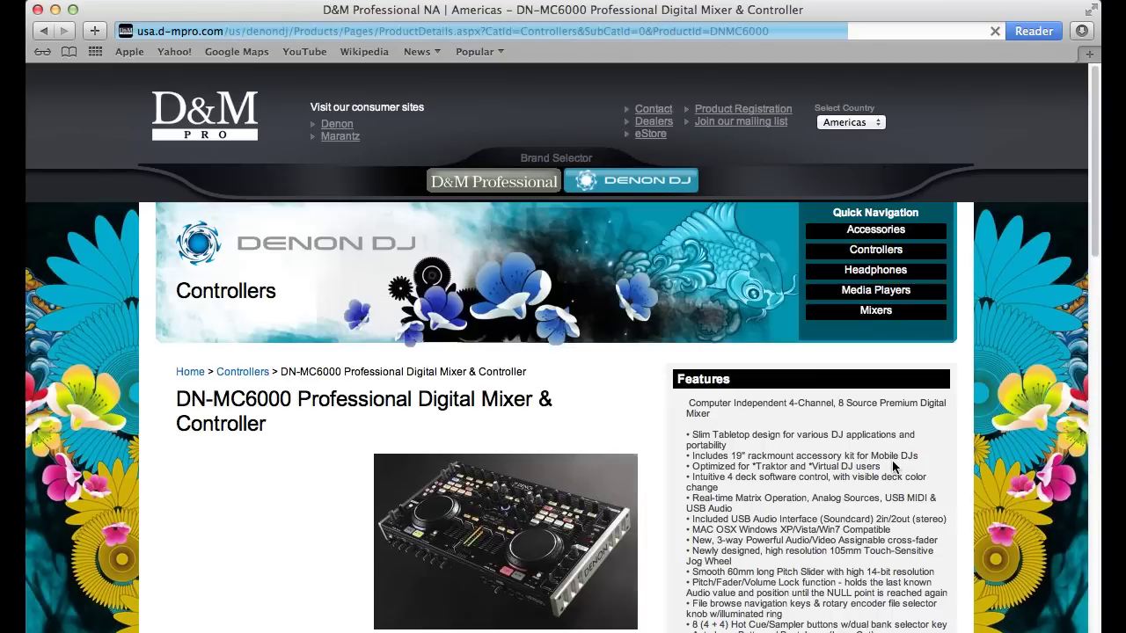
pyautogui.scroll(-8, 893, 468)
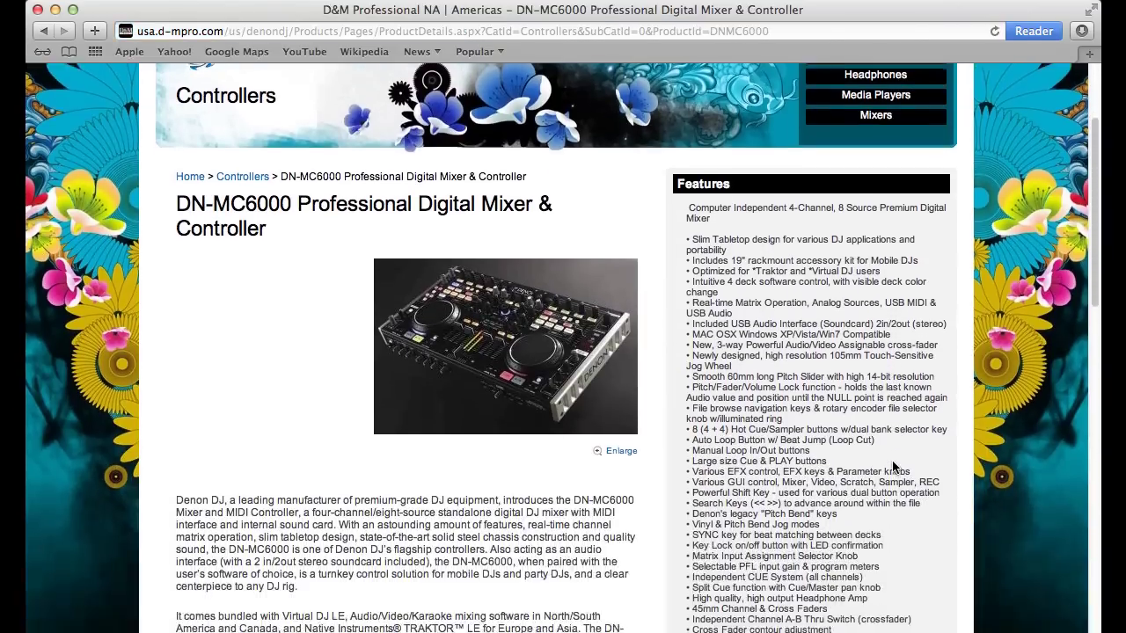
pyautogui.scroll(-9, 894, 468)
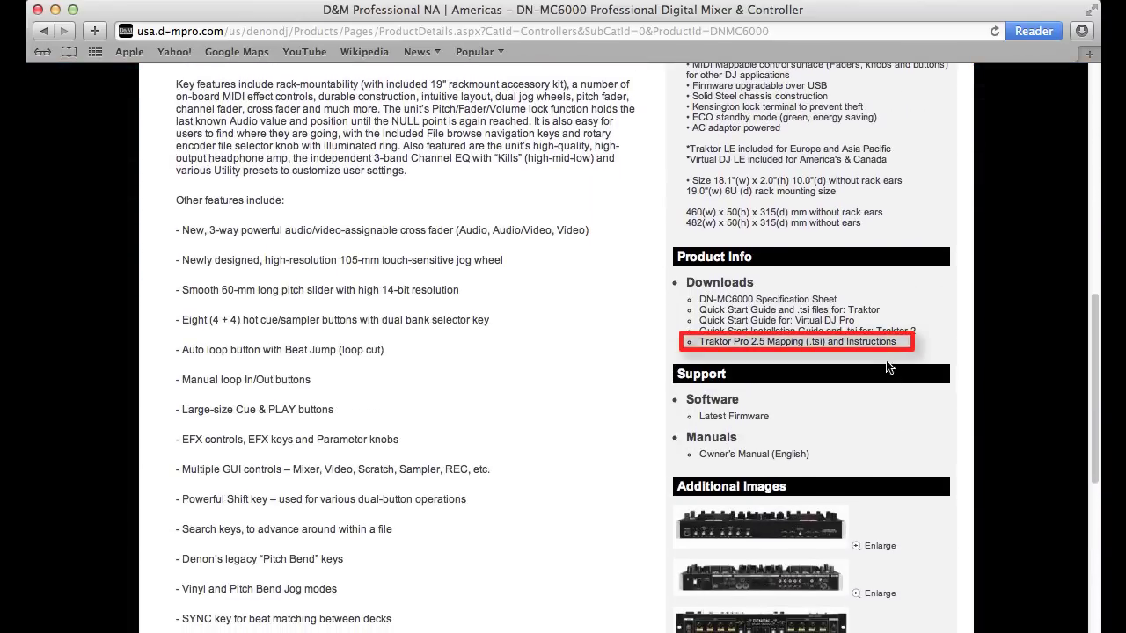
pyautogui.click(882, 347)
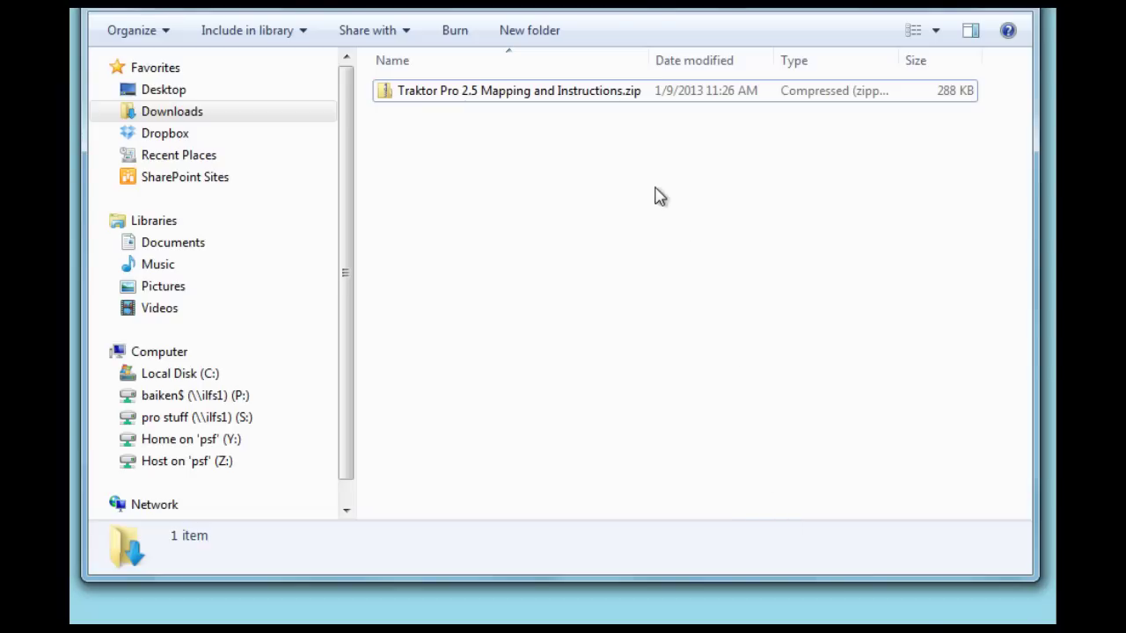
pyautogui.rightClick(592, 97)
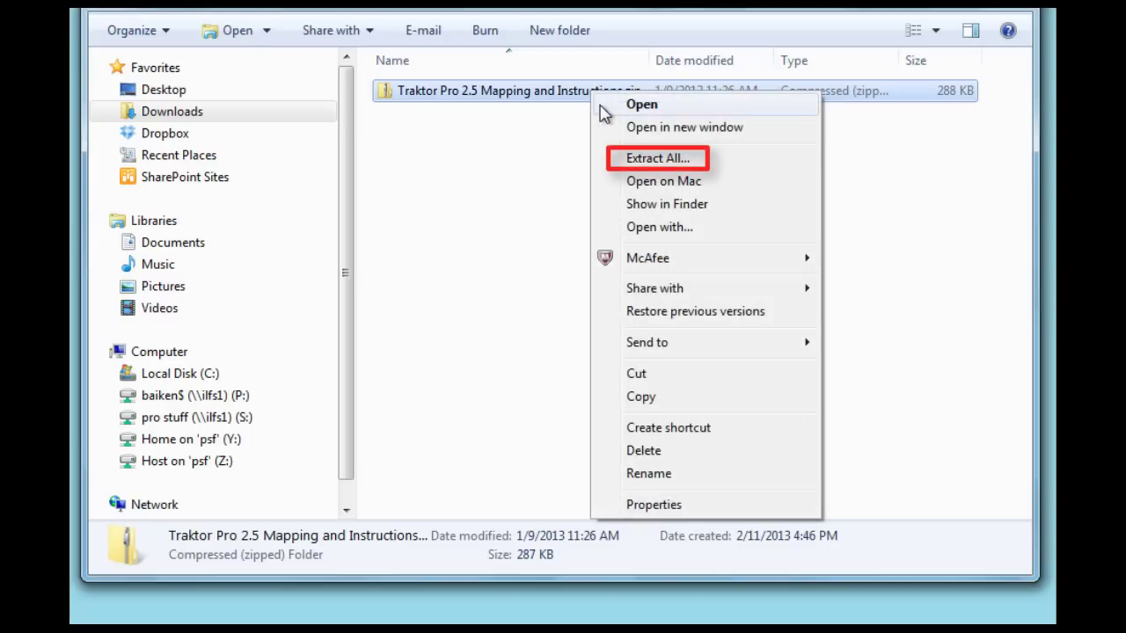
pyautogui.click(632, 158)
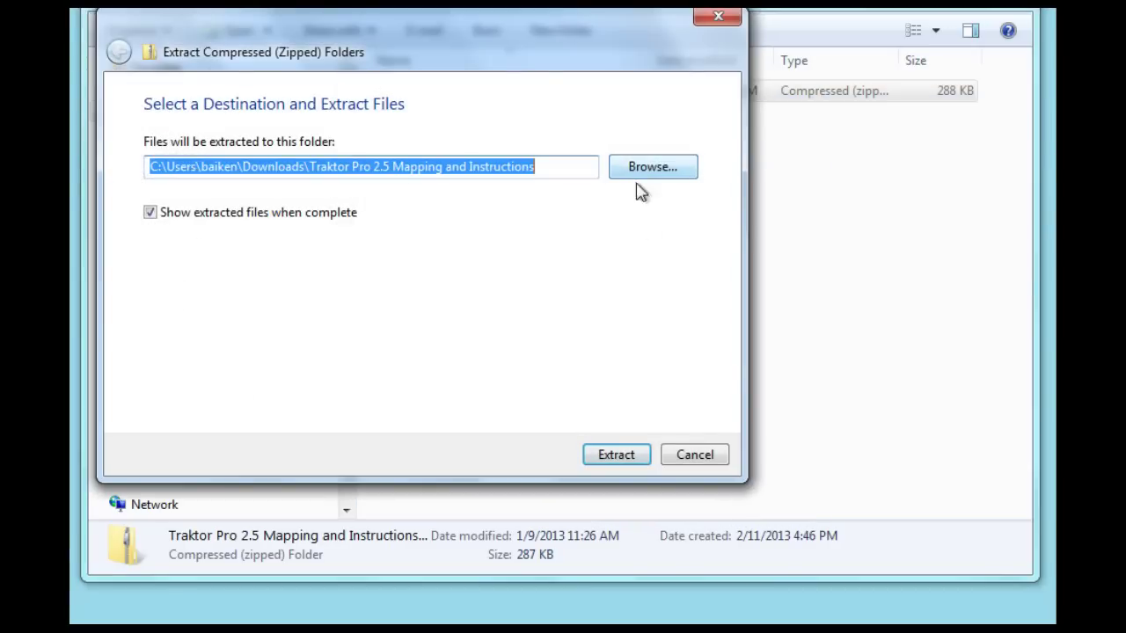
# Extract Traktor Pro 2.5 Mapping and Instructions.zip into Downloads.
pyautogui.click(616, 454)
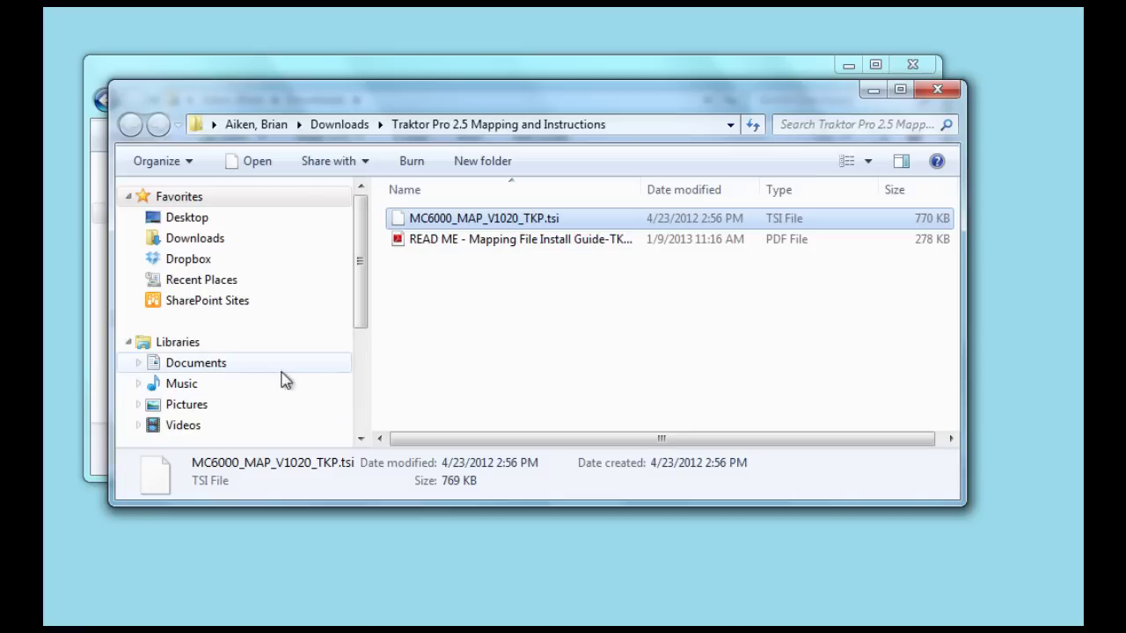
# Browse to Documents > Native Instruments > Traktor 2.5.0 > Settings and paste MC6000_MAP_V1020_TKP.tsi.
pyautogui.click(220, 374)
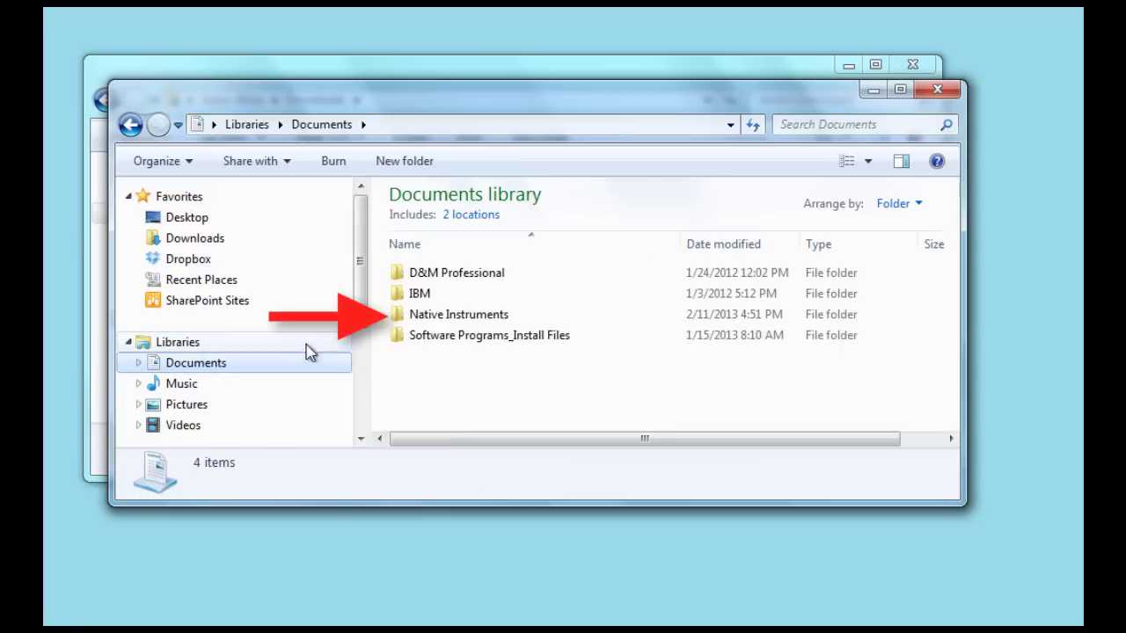
pyautogui.doubleClick(447, 313)
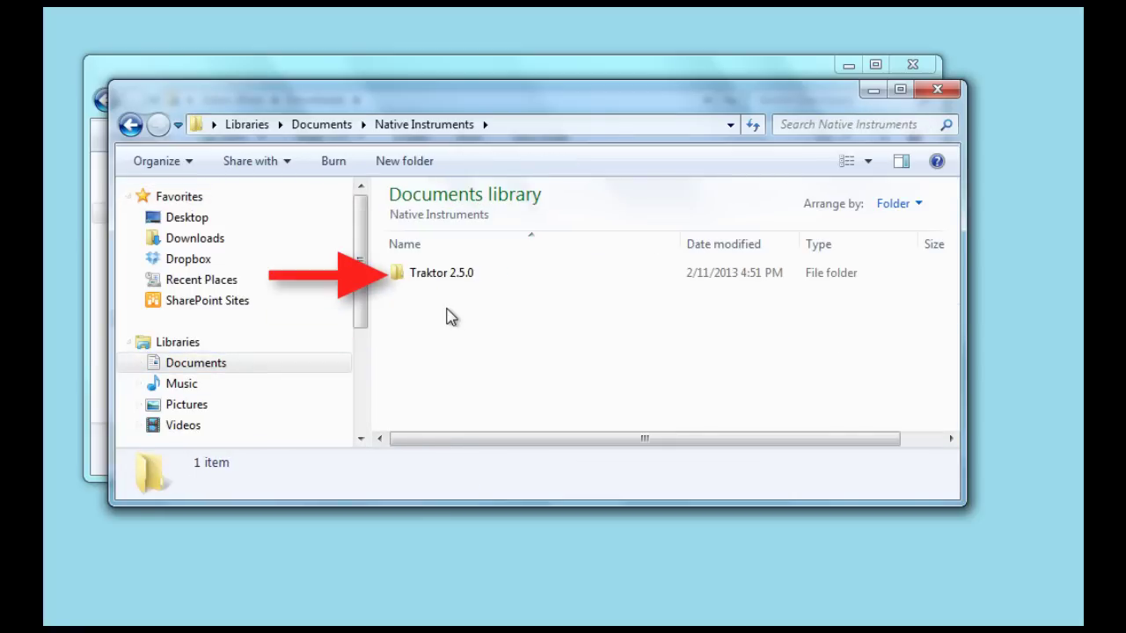
pyautogui.doubleClick(448, 276)
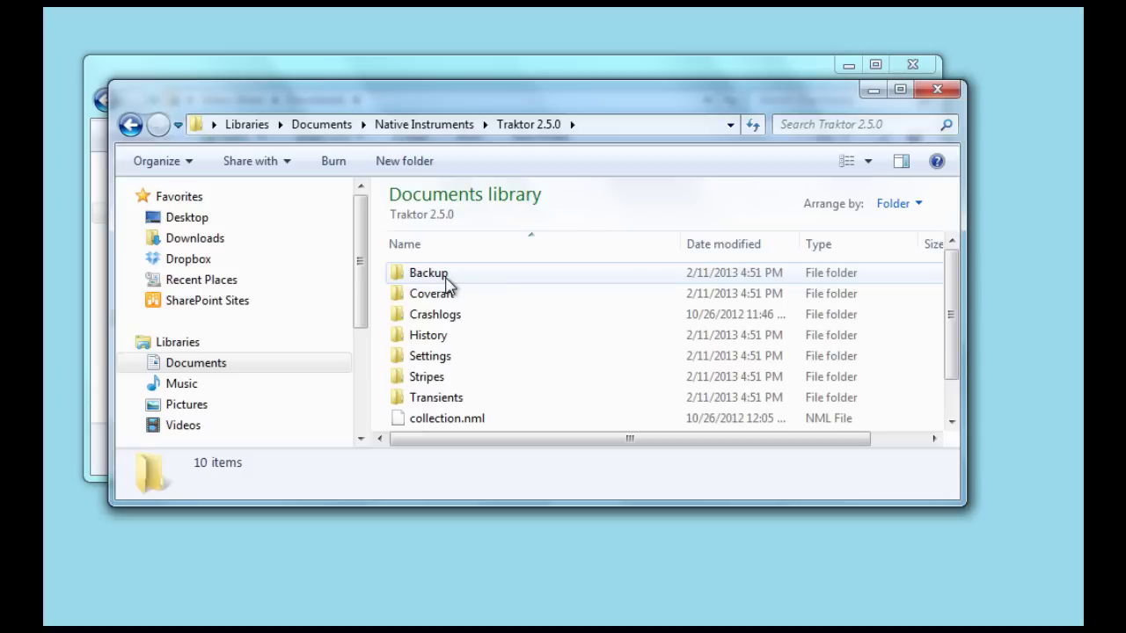
pyautogui.doubleClick(449, 358)
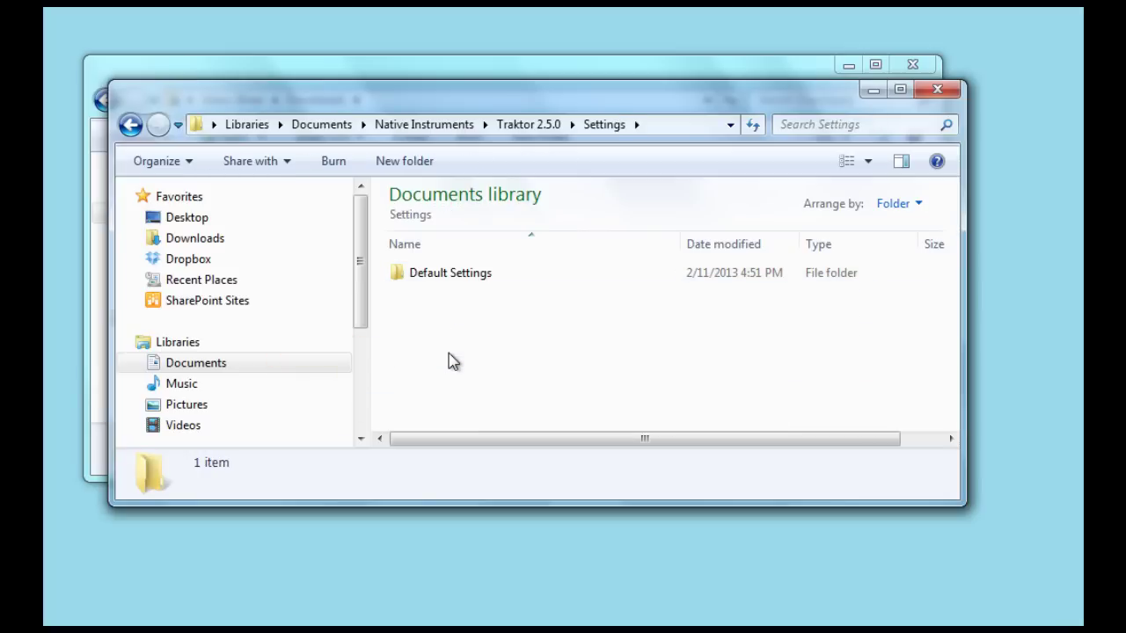
pyautogui.rightClick(504, 351)
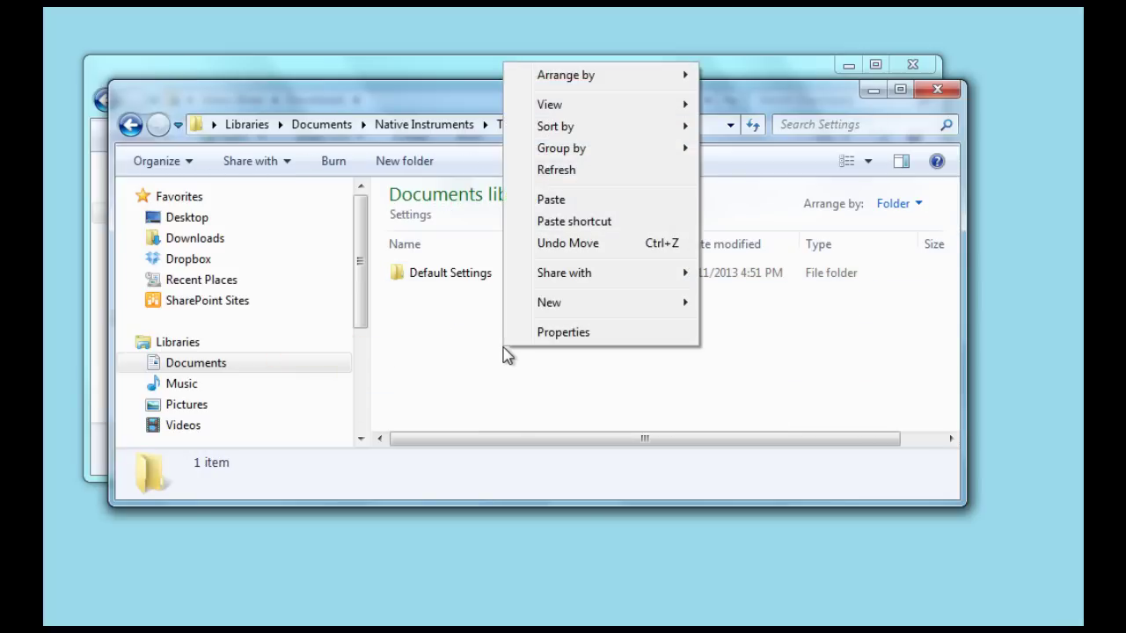
pyautogui.click(573, 204)
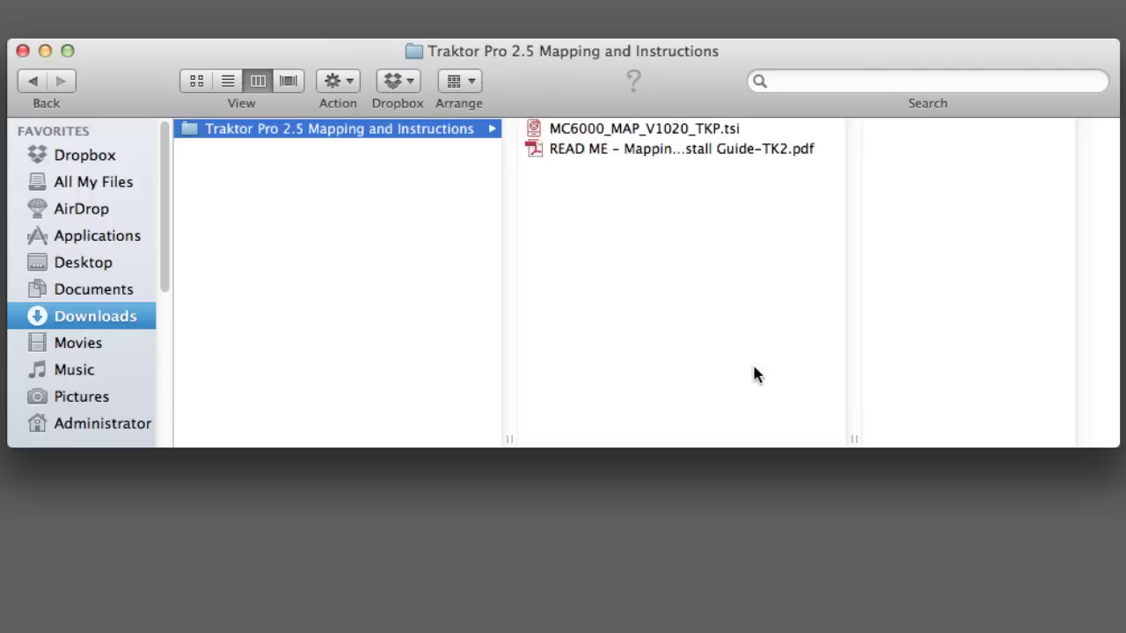
# In Finder columns, open Documents > Native Instruments > Traktor 2.5.0 > Settings and Paste Item.
pyautogui.click(97, 293)
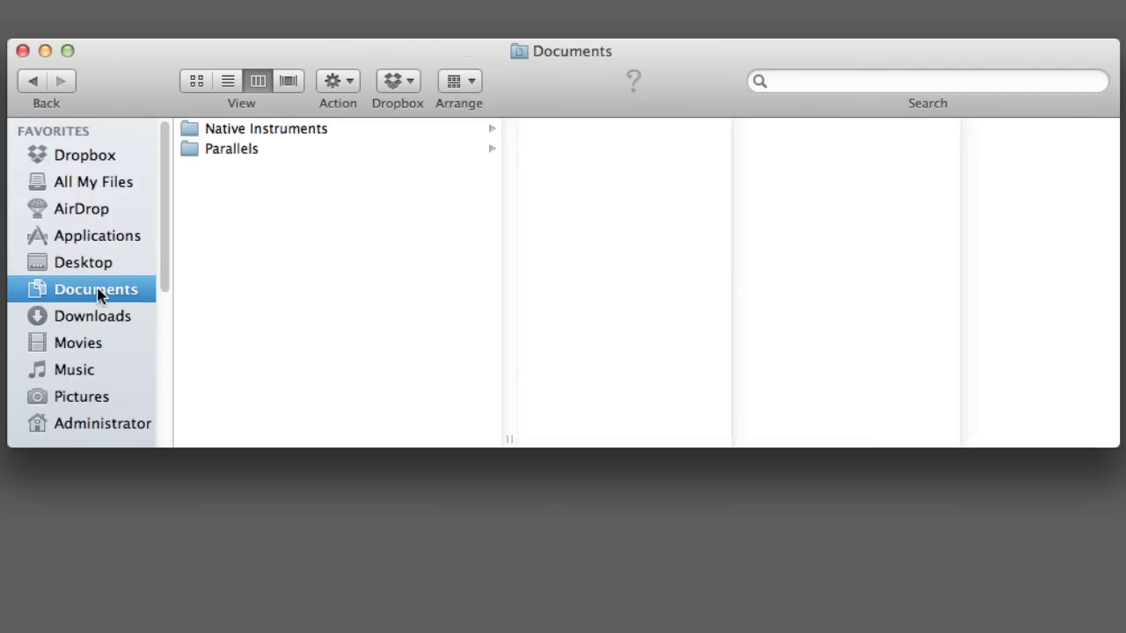
pyautogui.click(356, 131)
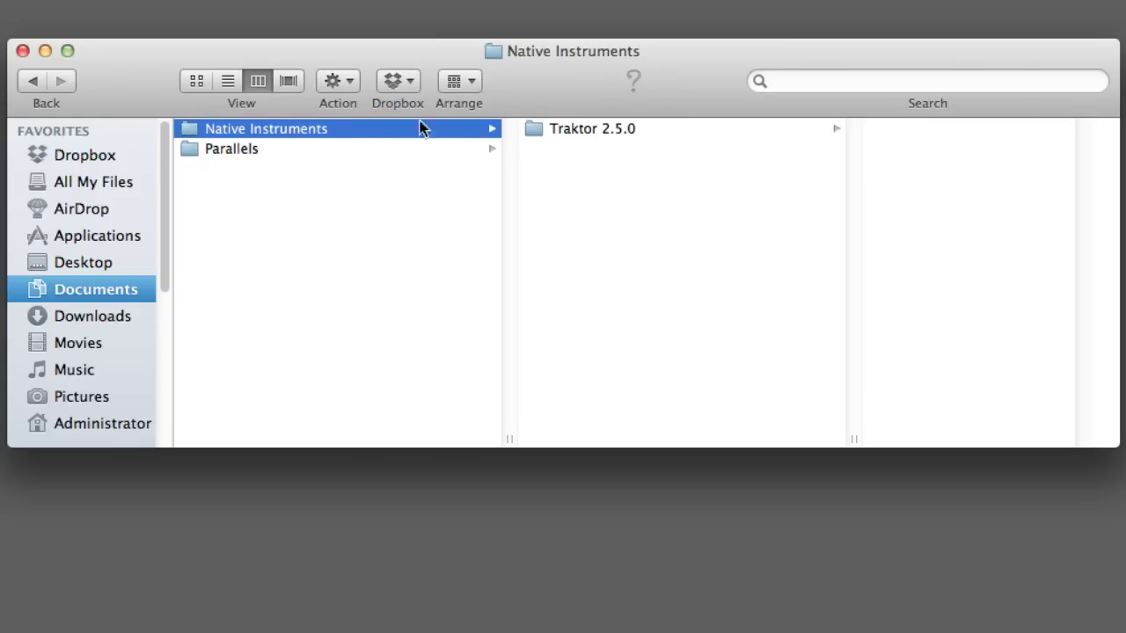
pyautogui.click(597, 135)
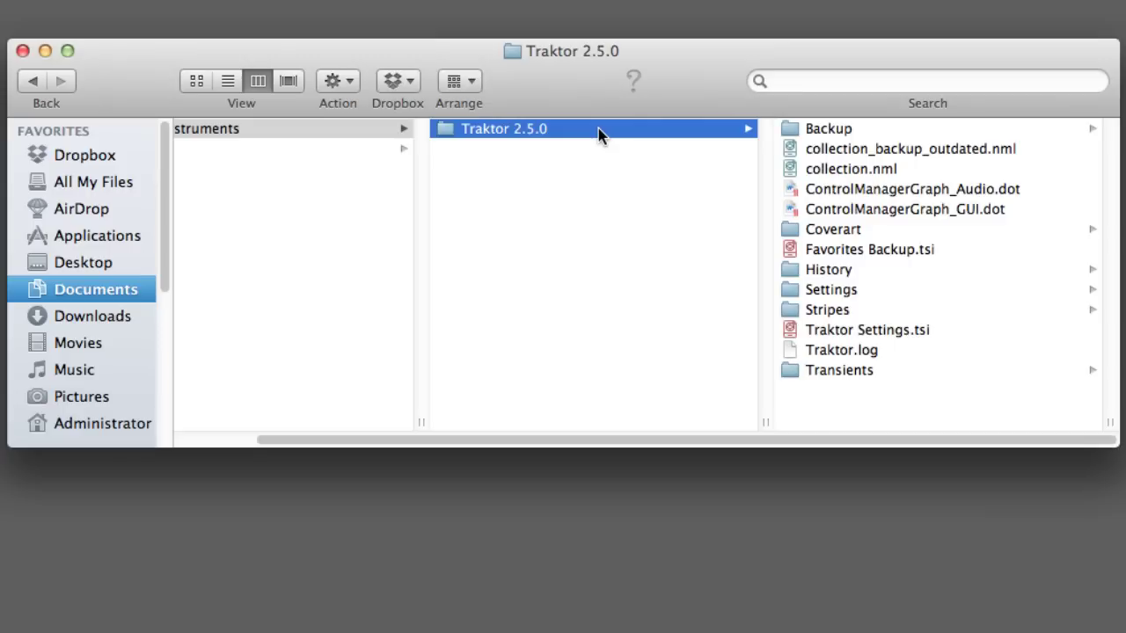
pyautogui.click(867, 293)
pyautogui.rightClick(879, 294)
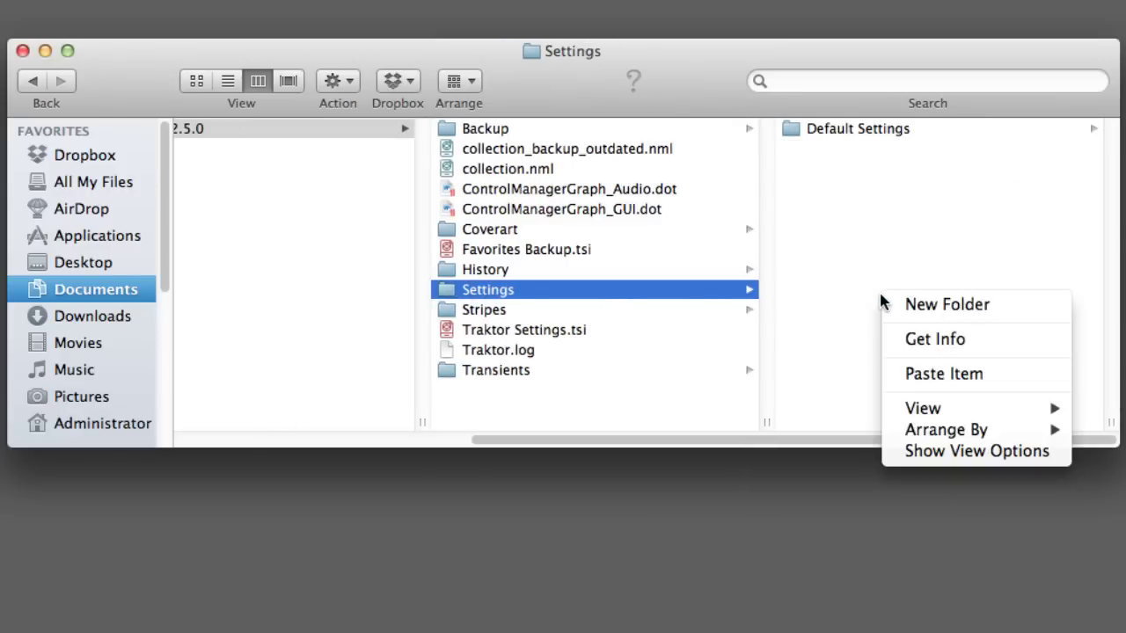
pyautogui.click(914, 374)
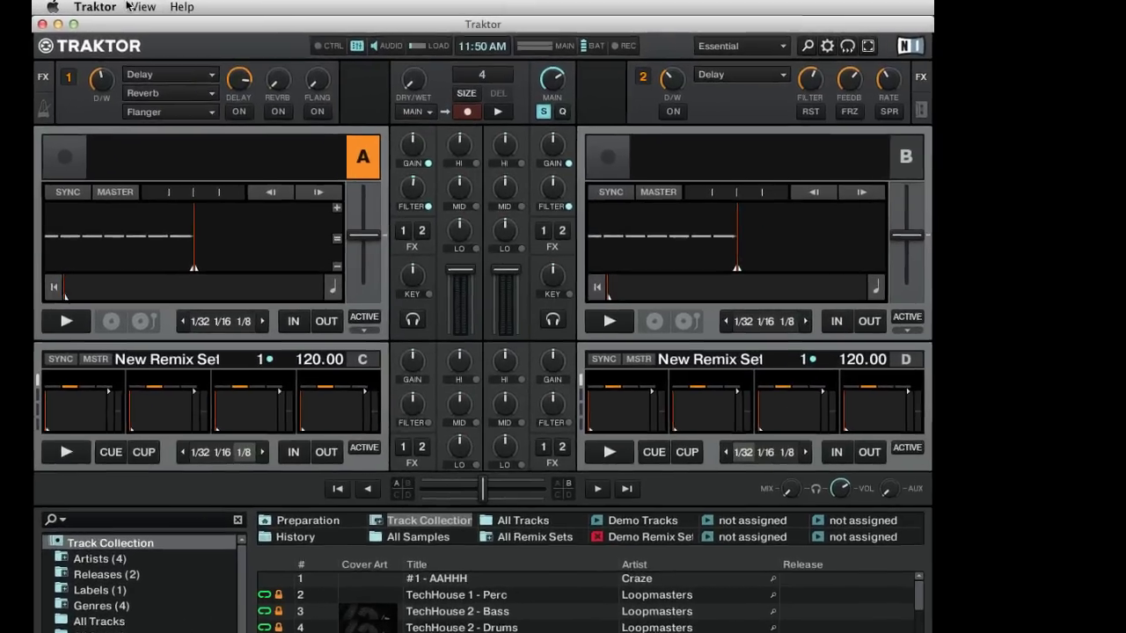
# From Traktor Preferences, import MC6000_MAP_V1020_TKP.tsi with Controller Mappings and GUI Layout checked, then close.
pyautogui.click(228, 6)
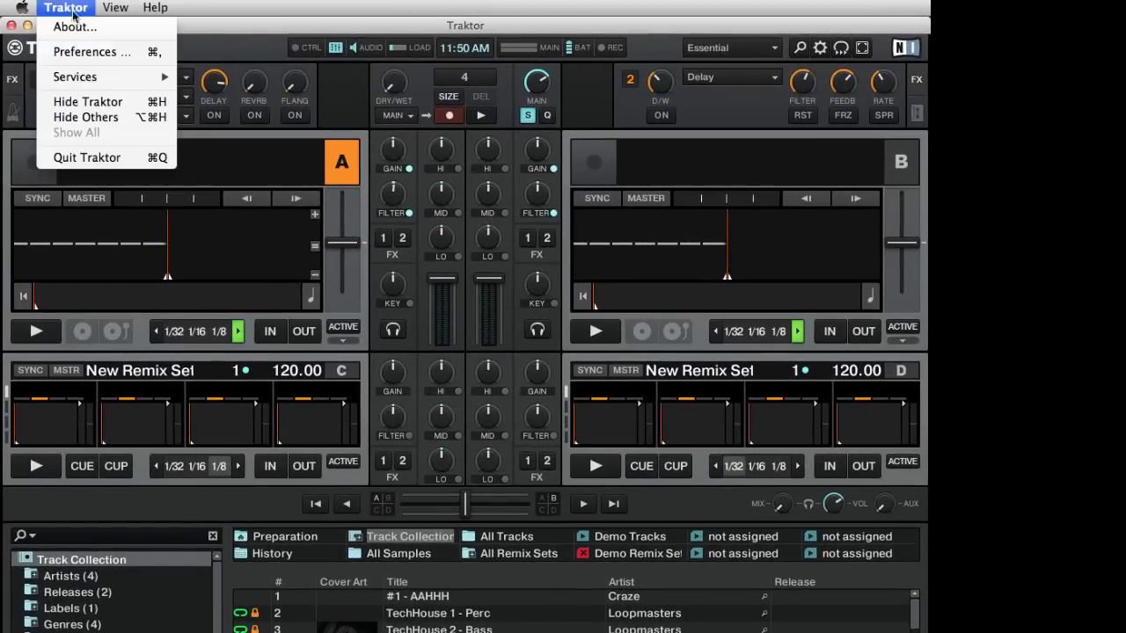
pyautogui.click(117, 52)
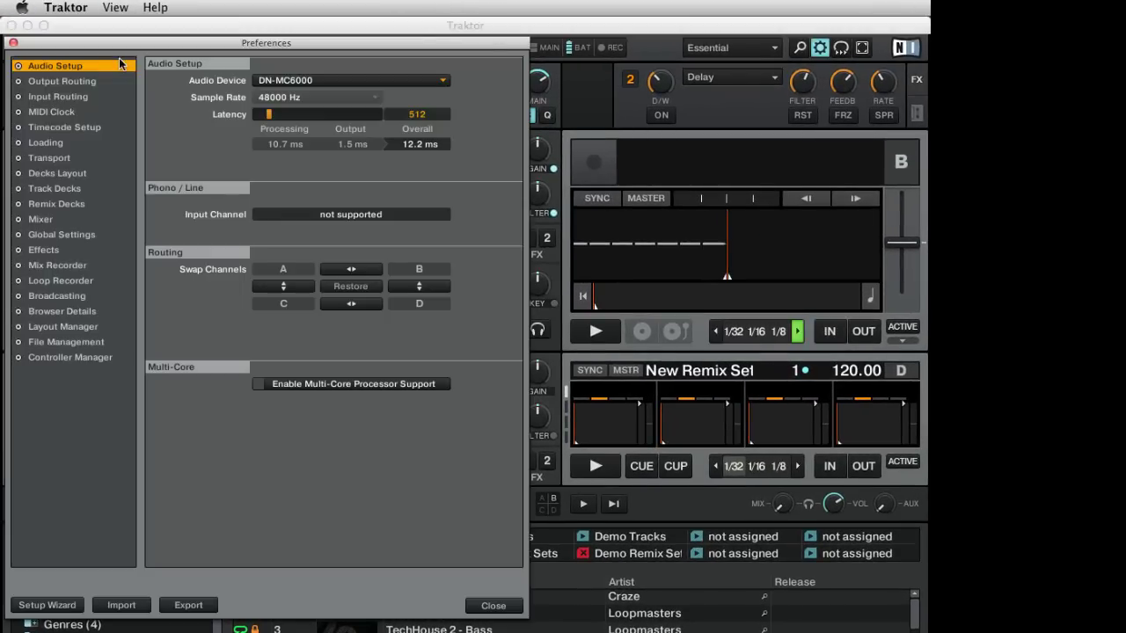
pyautogui.click(121, 605)
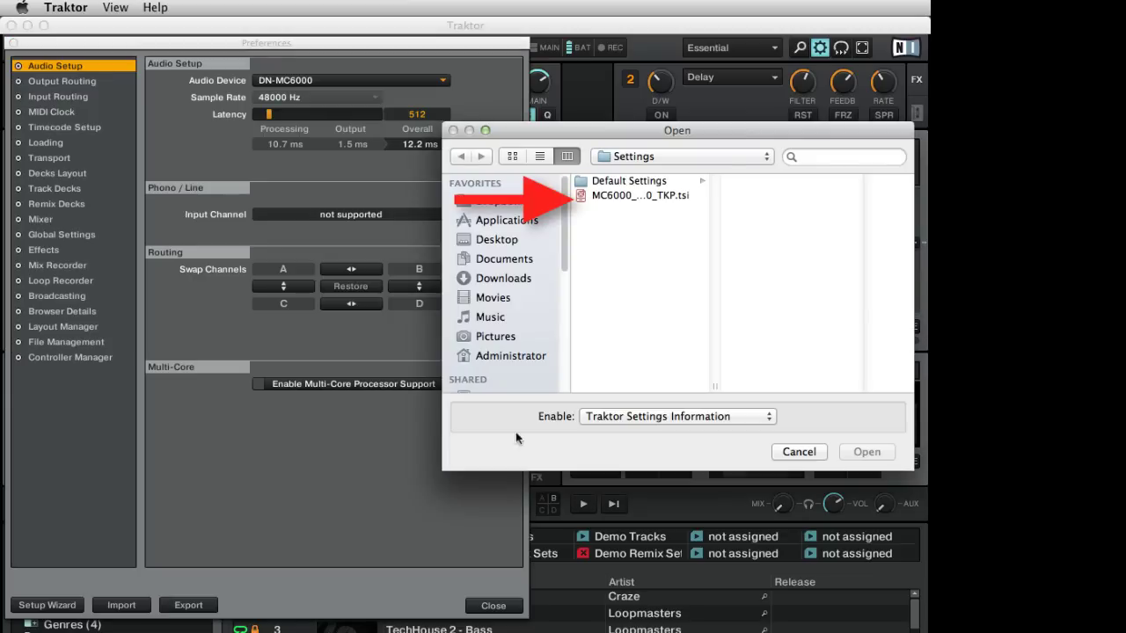
pyautogui.doubleClick(713, 387)
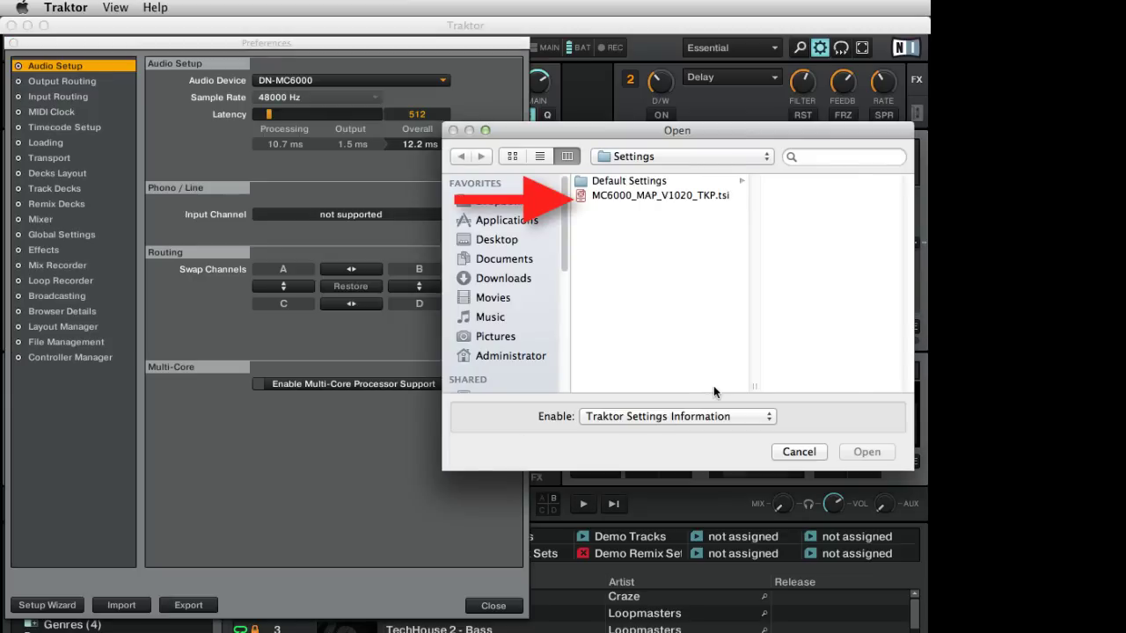
pyautogui.click(728, 201)
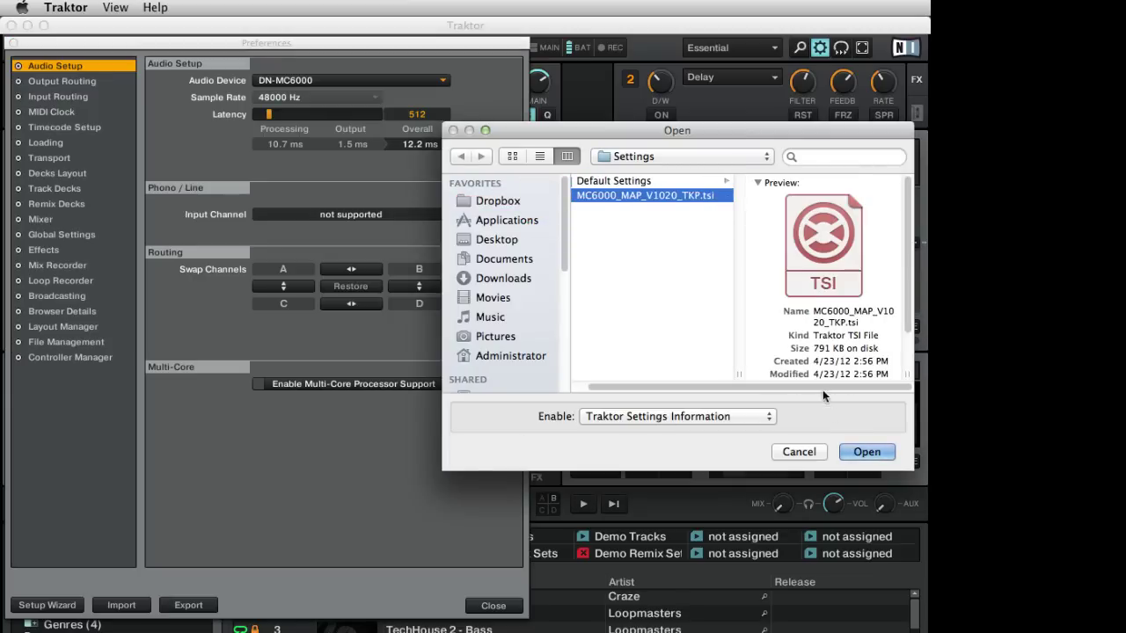
pyautogui.click(865, 452)
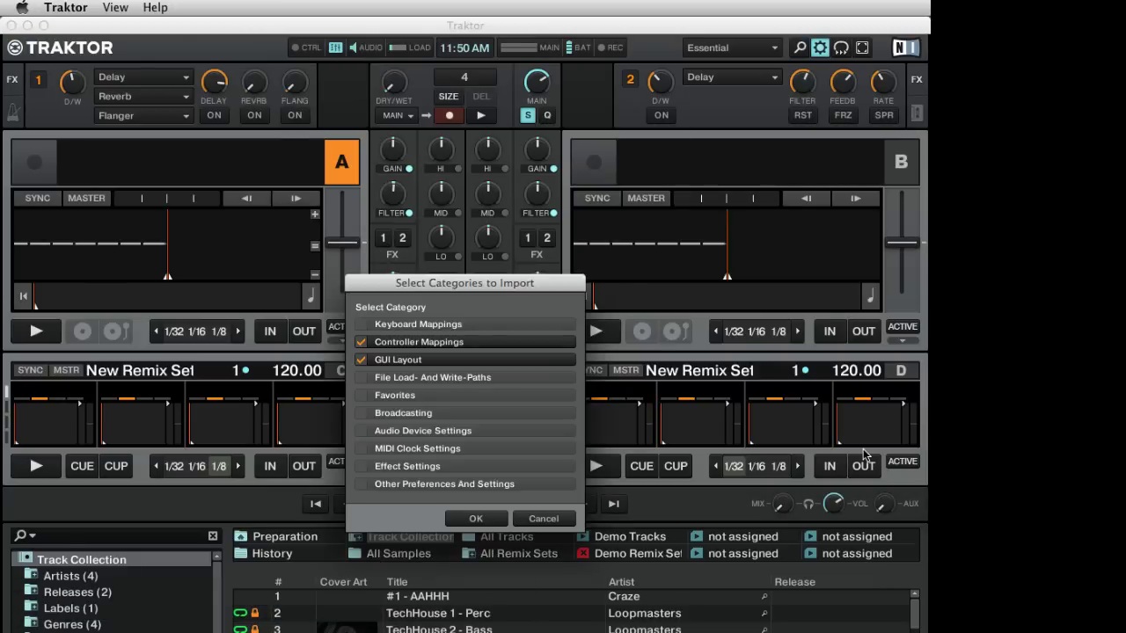
pyautogui.click(491, 521)
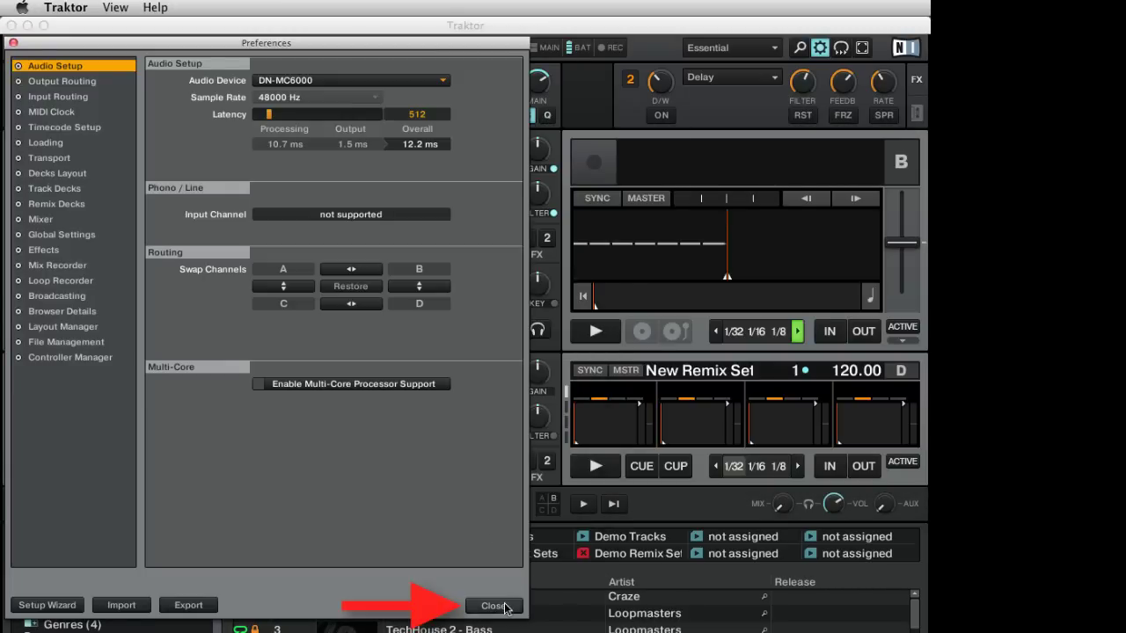
pyautogui.click(494, 606)
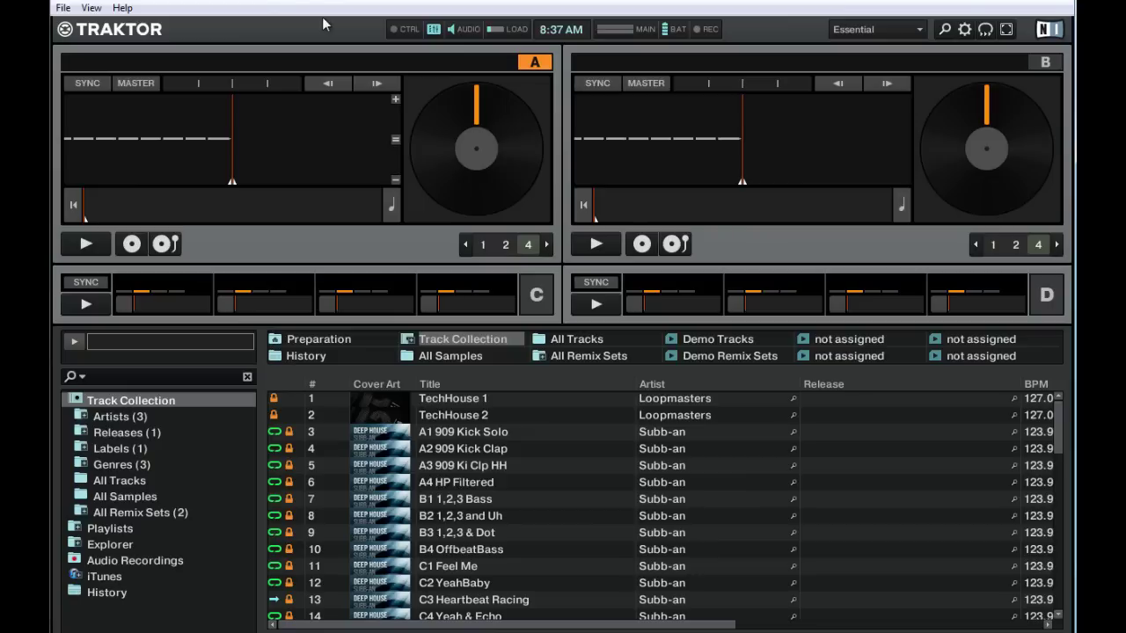
# Re-import MC6000_MAP_V1020_TKP.tsi from Settings via File > Preferences, confirming Controller Mappings and GUI Layout.
pyautogui.click(70, 11)
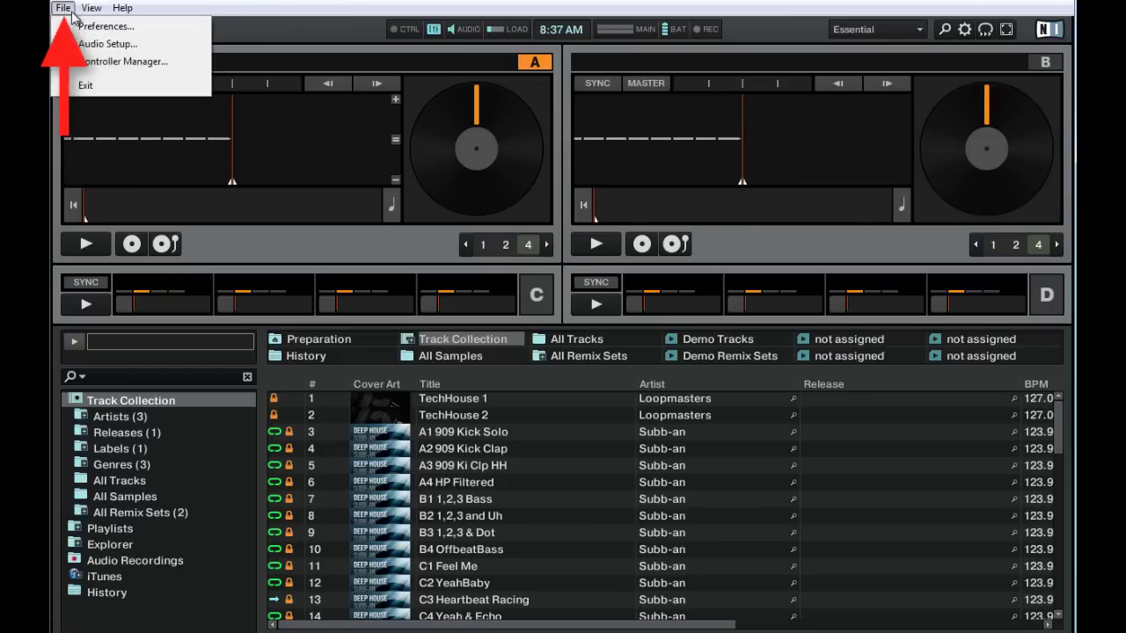
pyautogui.click(164, 33)
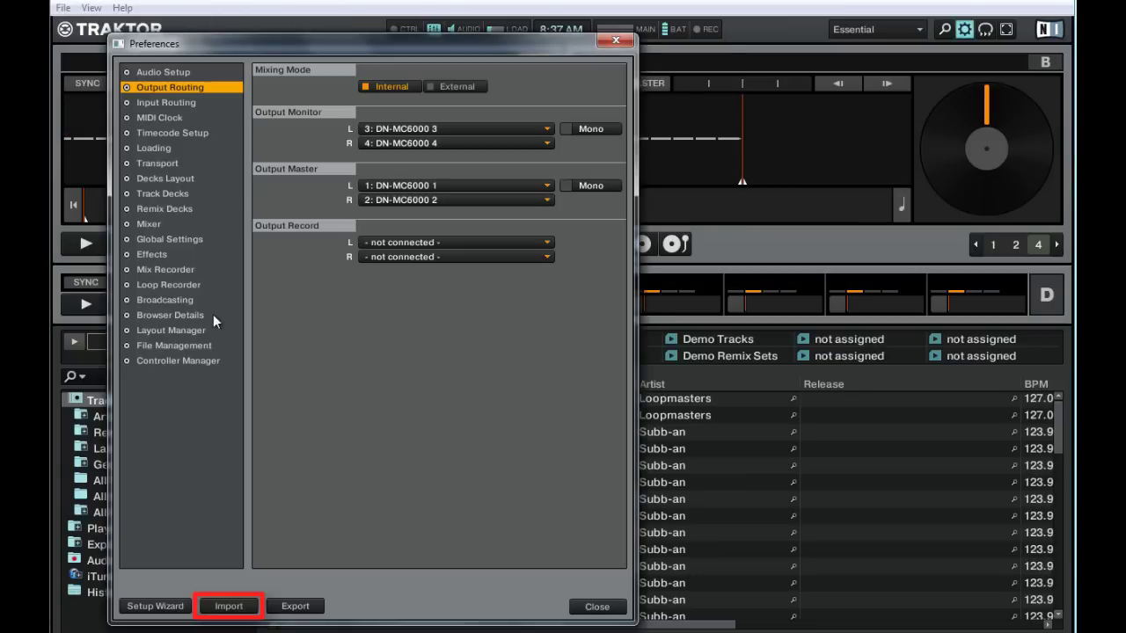
pyautogui.click(249, 605)
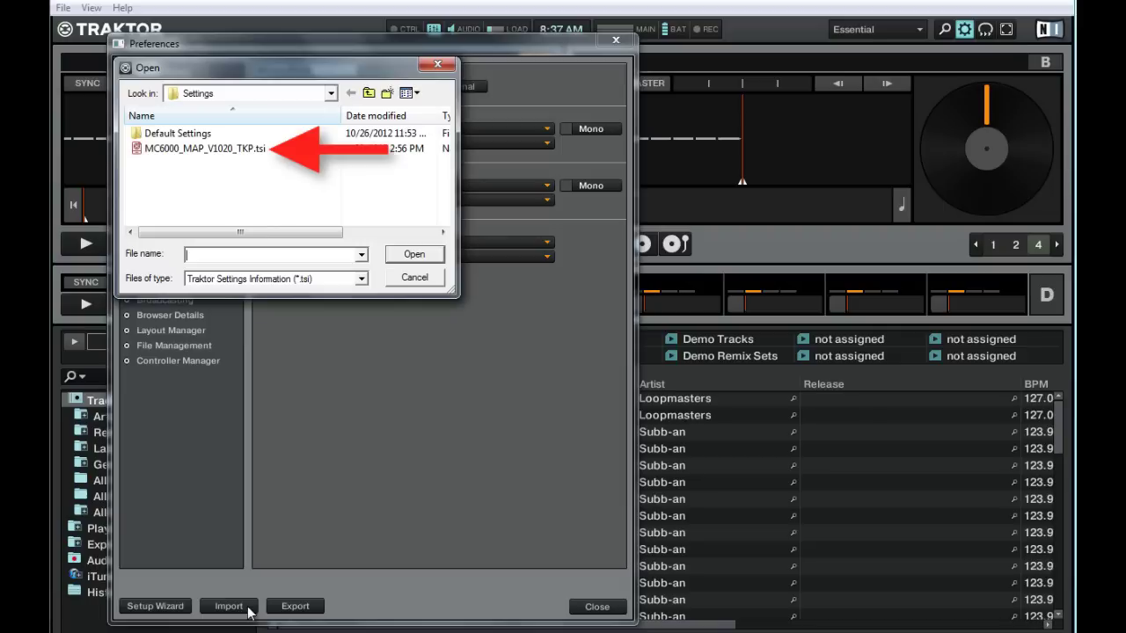
pyautogui.click(242, 150)
pyautogui.click(413, 257)
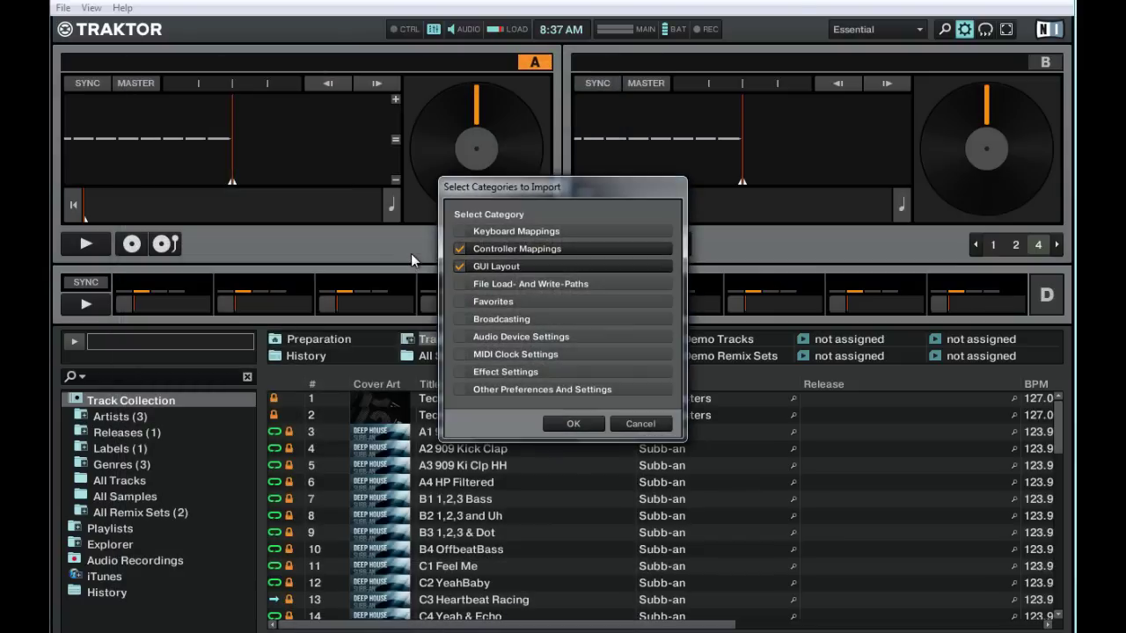
pyautogui.click(561, 424)
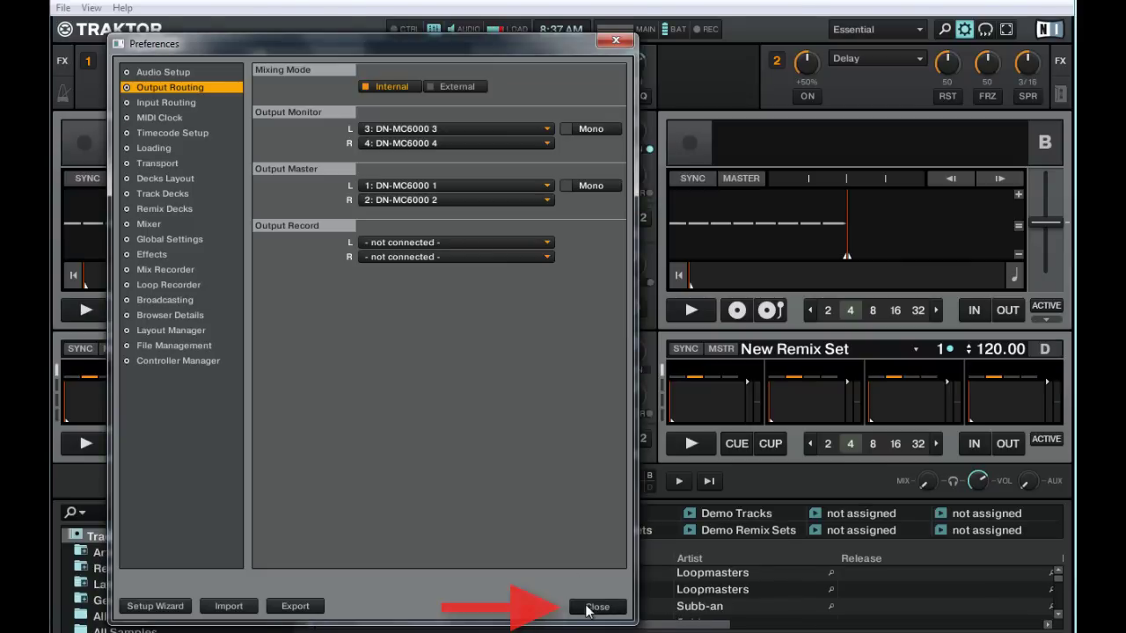
pyautogui.click(588, 608)
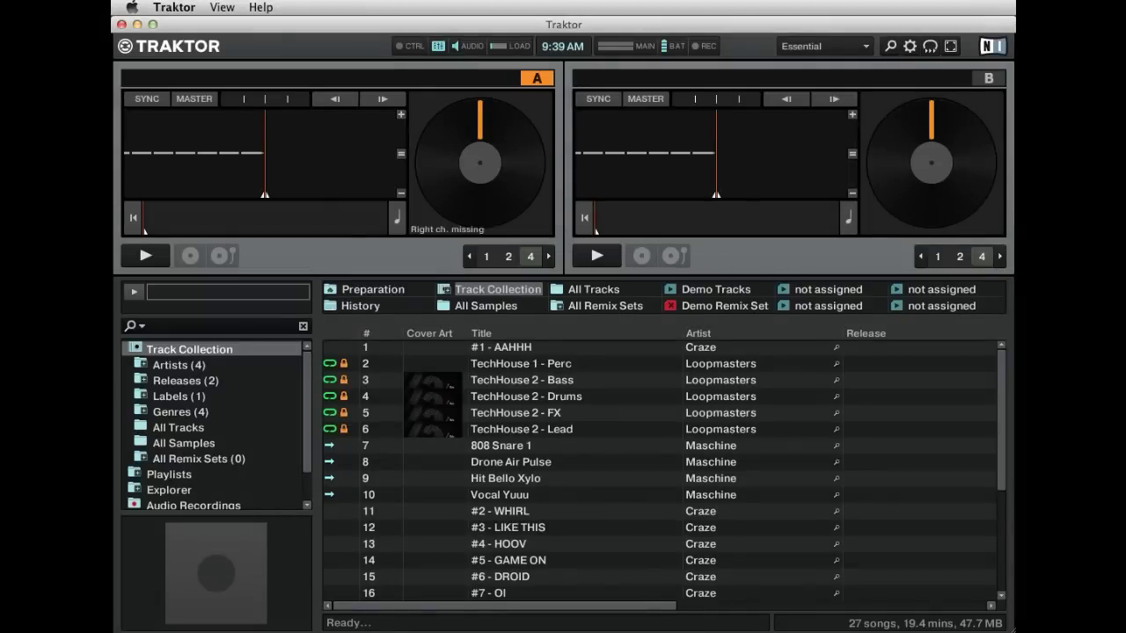
# Open Preferences at Audio Setup to check the MC6000 is the selected audio device.
pyautogui.click(175, 8)
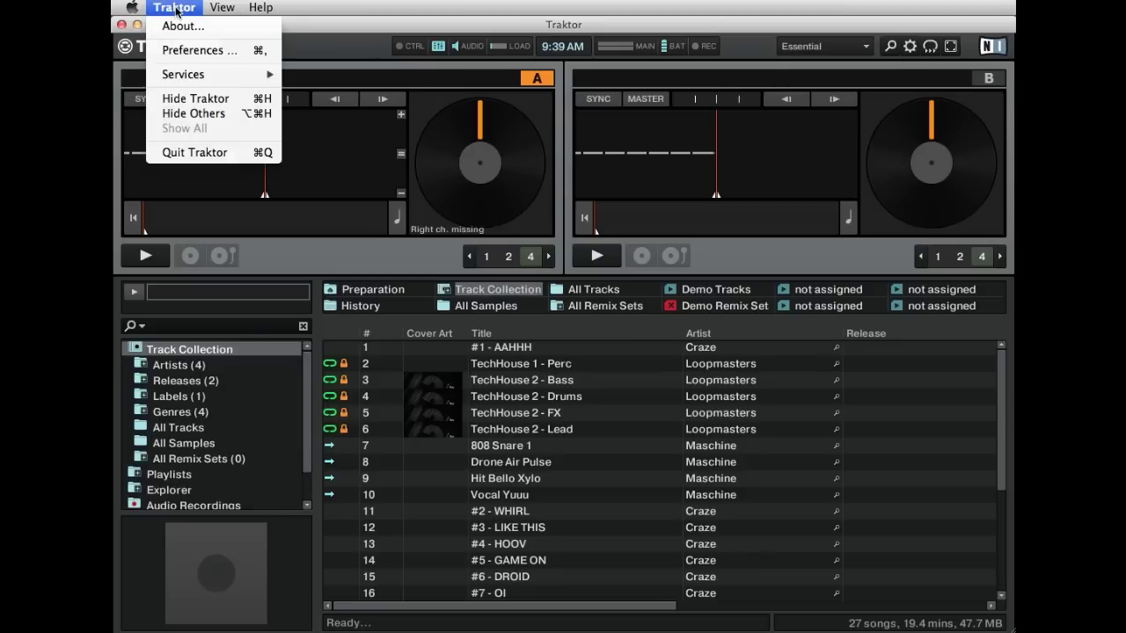
pyautogui.click(186, 51)
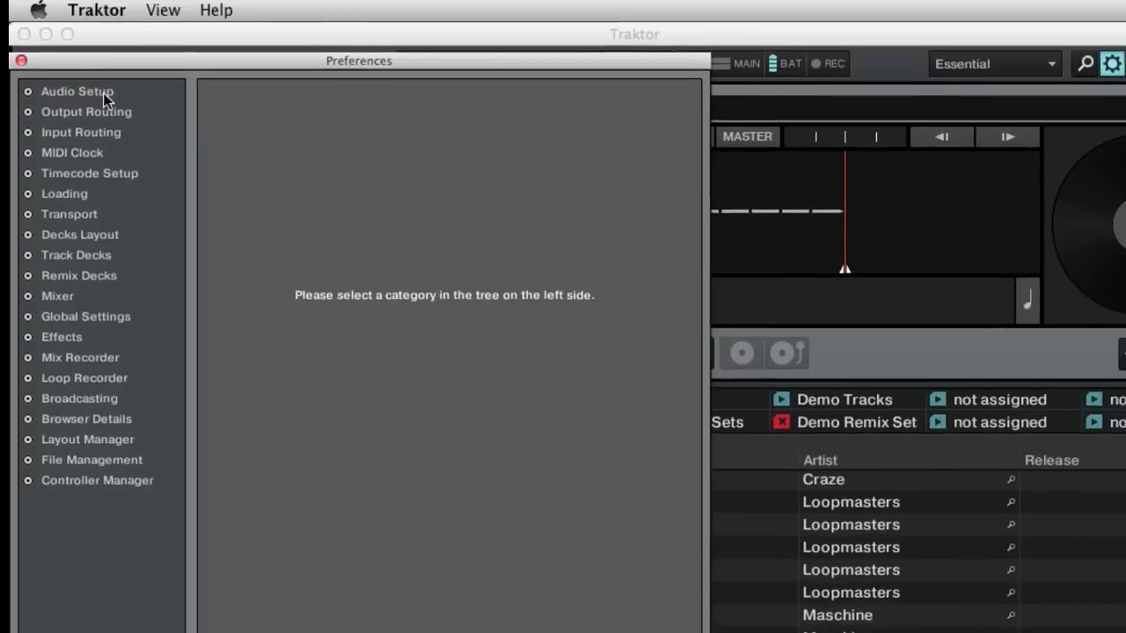
pyautogui.click(179, 67)
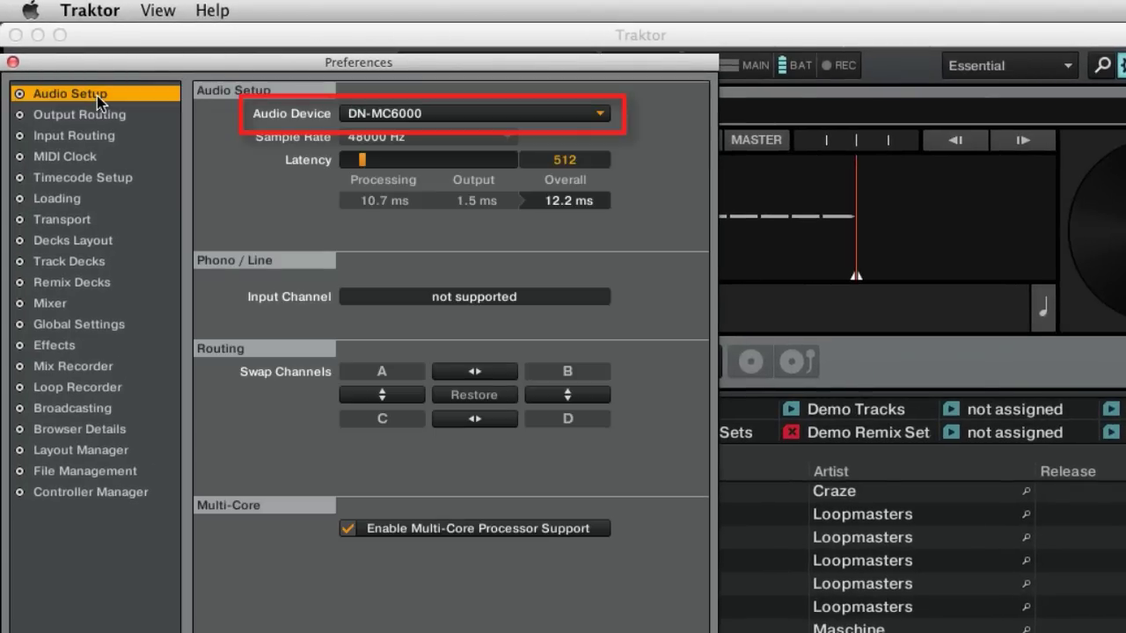